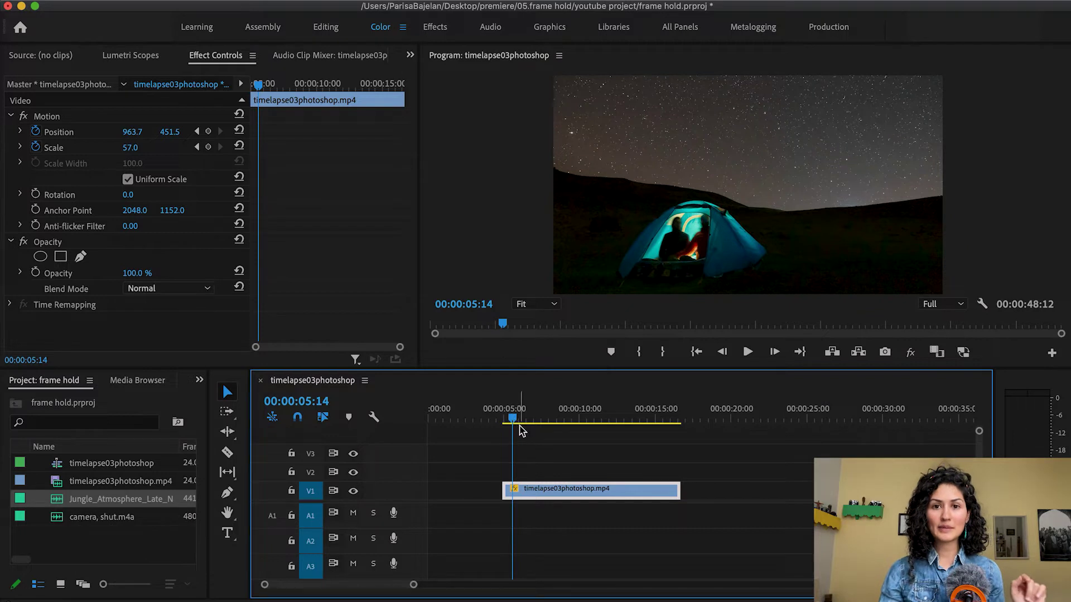
# Preview the timelapse and park the playhead on the meteor frame at 00:00:12:03
pyautogui.click(745, 356)
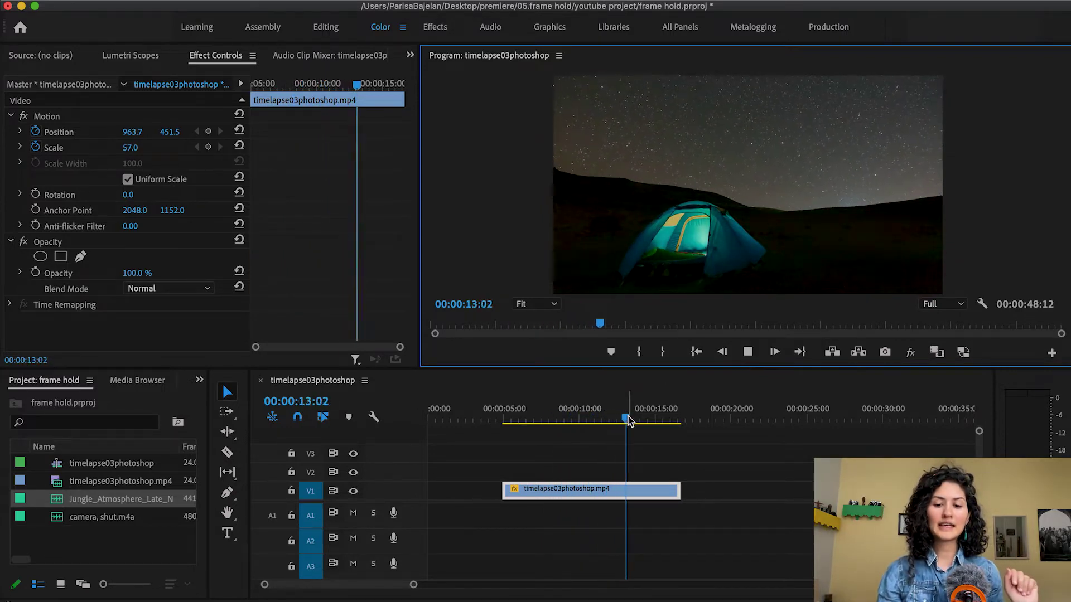
pyautogui.moveTo(629, 422); pyautogui.dragTo(619, 424)
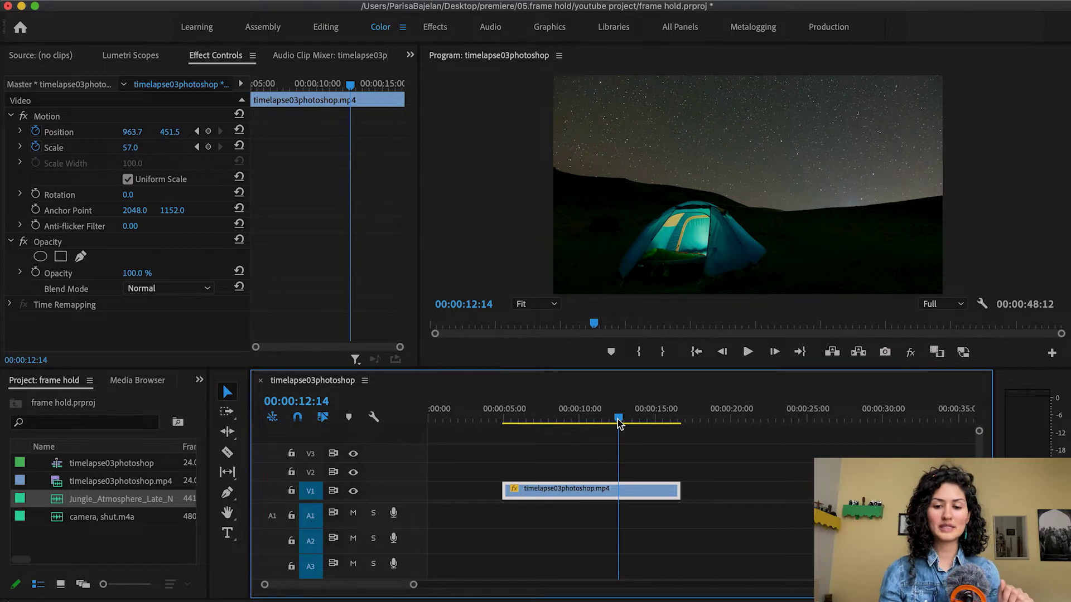
pyautogui.press('Left')
pyautogui.press('Left')
pyautogui.press('Left')
pyautogui.press('Left')
pyautogui.press('Left')
pyautogui.press('Left')
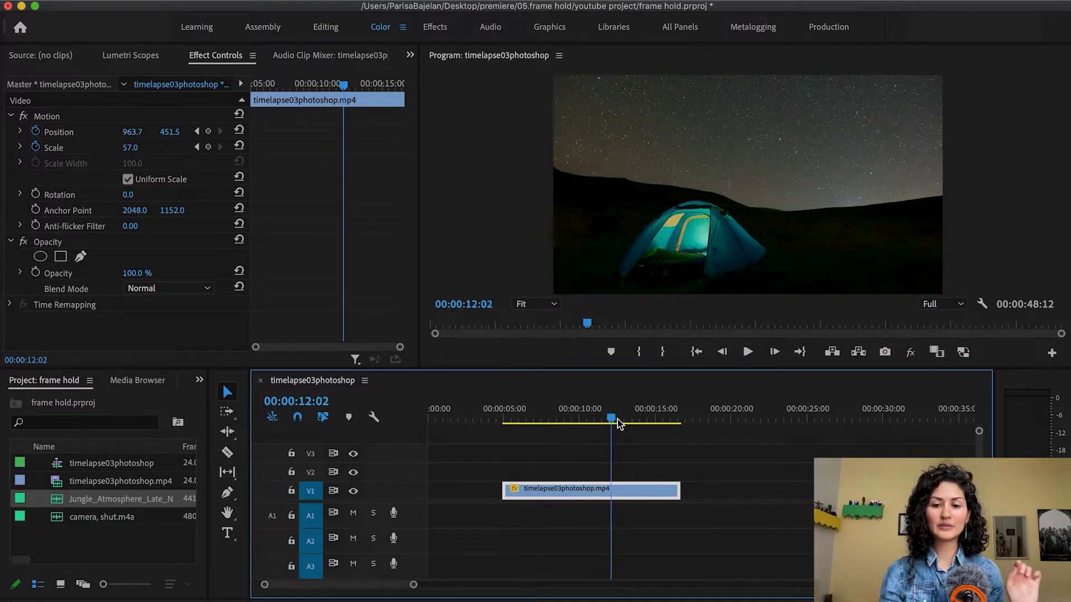
pyautogui.press('Right')
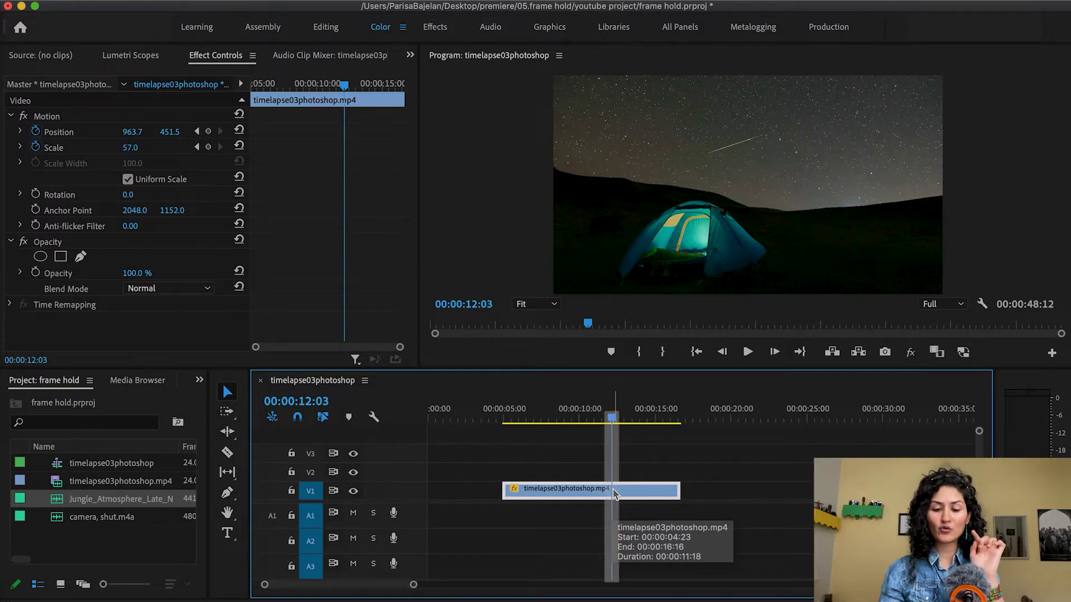
pyautogui.rightClick(614, 494)
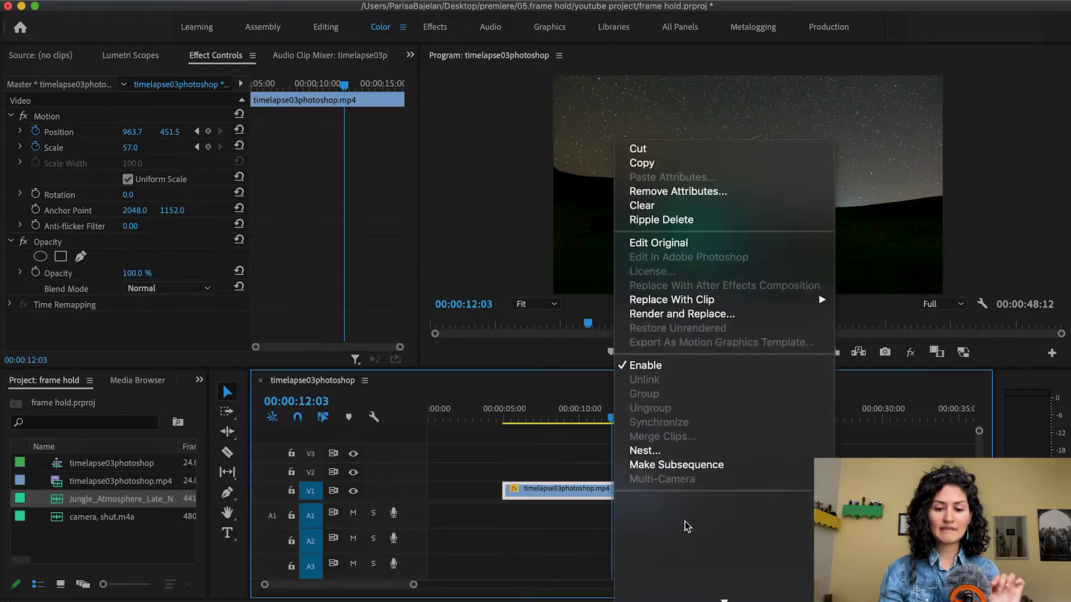
pyautogui.scroll(-5, 690, 468)
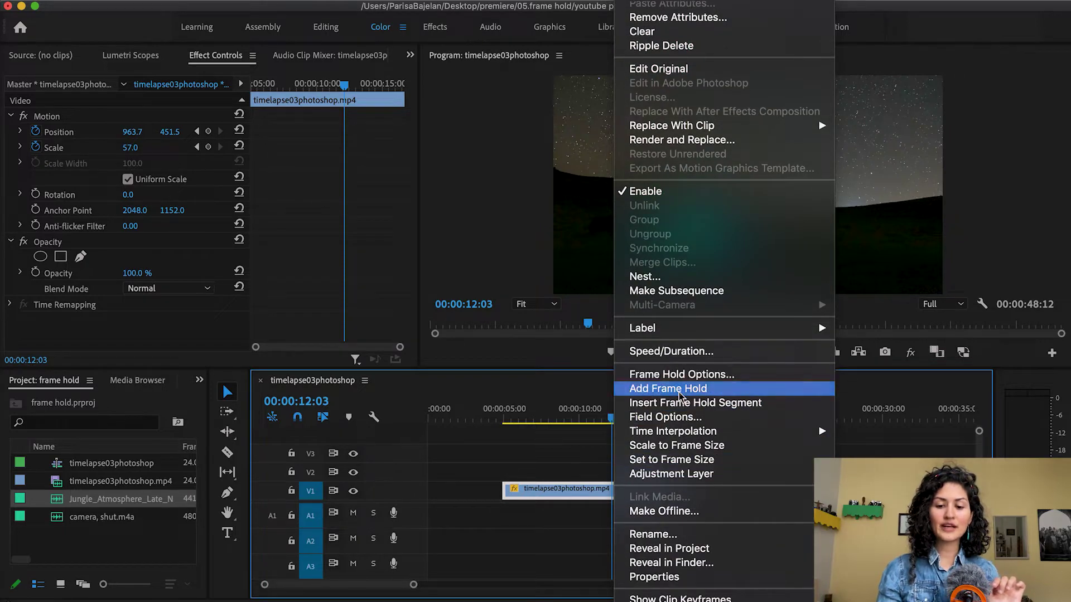
pyautogui.click(680, 389)
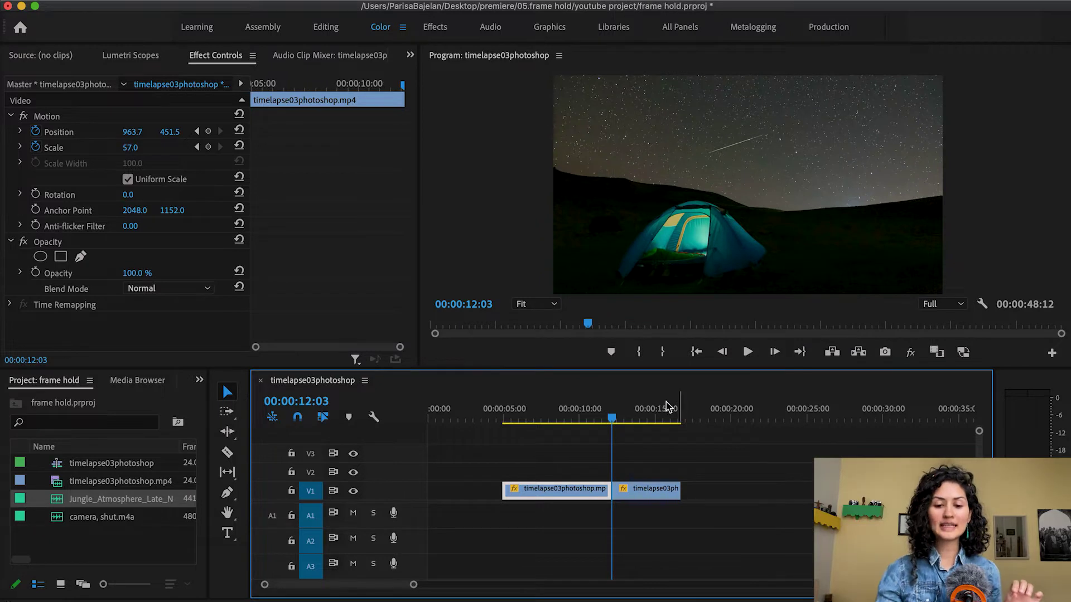
pyautogui.moveTo(611, 423); pyautogui.dragTo(675, 438)
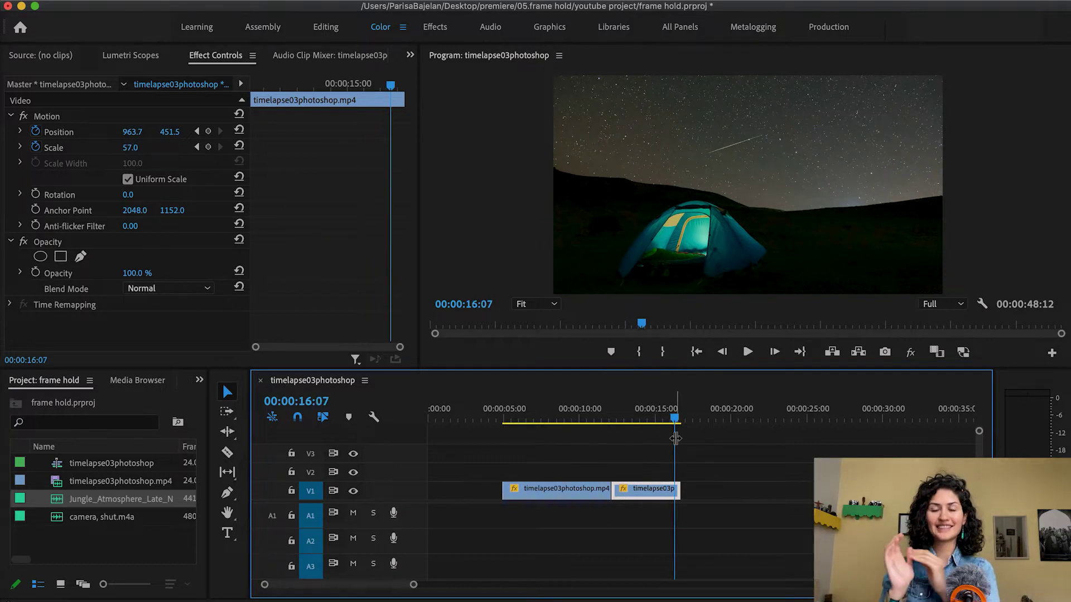
pyautogui.moveTo(671, 429); pyautogui.dragTo(580, 425)
pyautogui.click(746, 353)
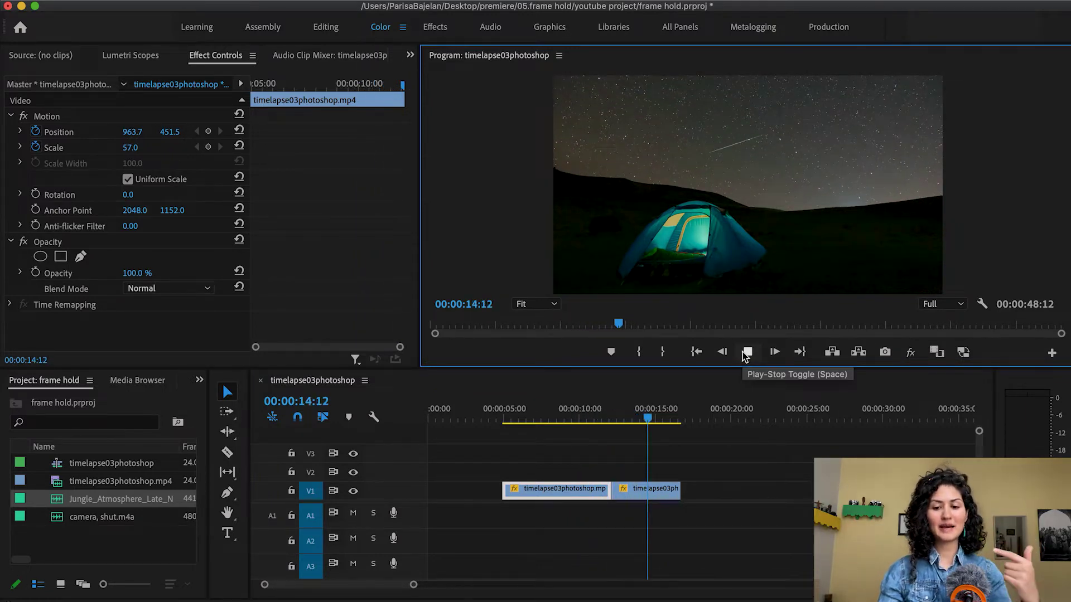
pyautogui.click(747, 352)
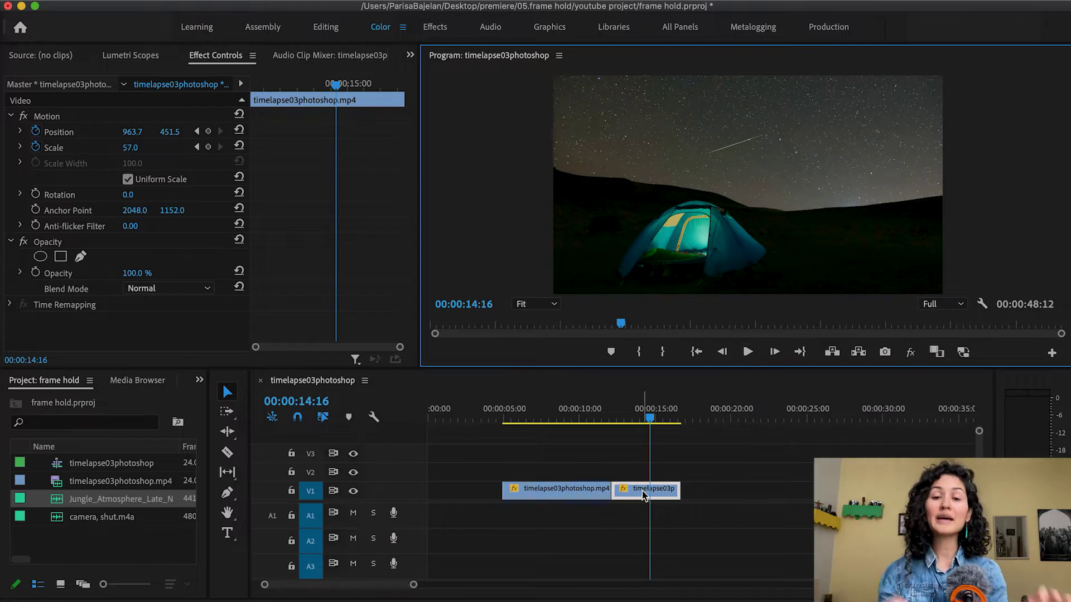
pyautogui.moveTo(643, 495)
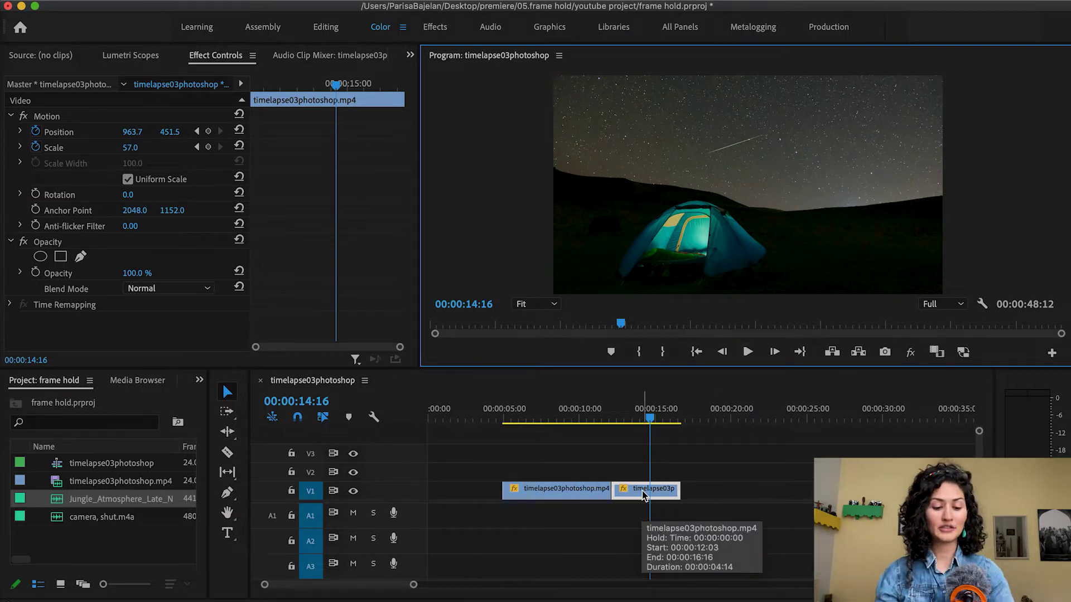
pyautogui.press('super+z')
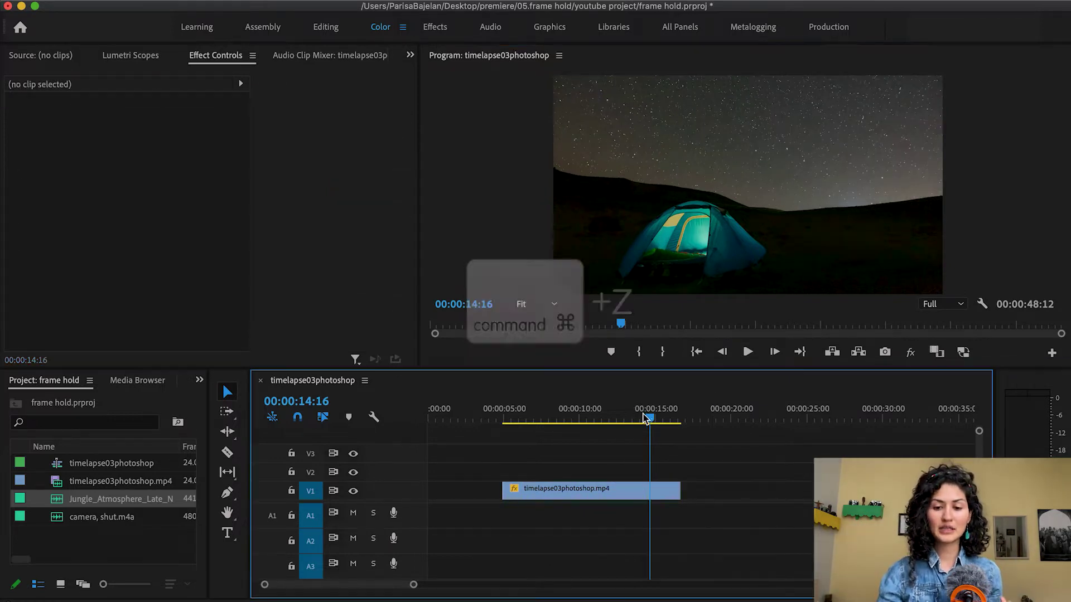
# Insert a frame hold segment on the V1 clip at the meteor frame, 00:00:12:03
pyautogui.click(623, 419)
pyautogui.moveTo(623, 420); pyautogui.dragTo(610, 422)
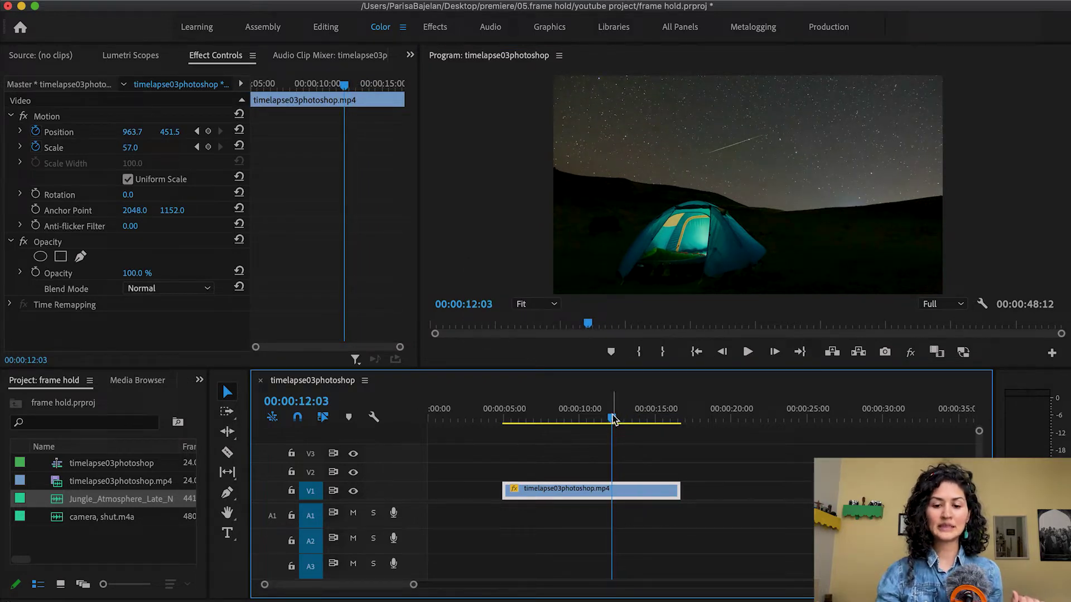
pyautogui.rightClick(614, 497)
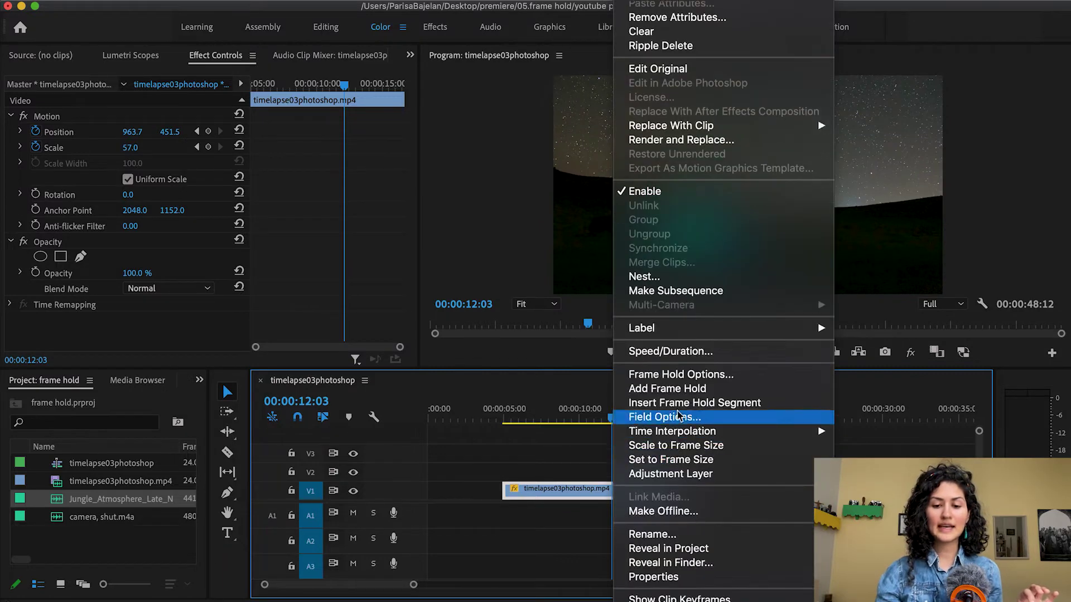
pyautogui.click(682, 410)
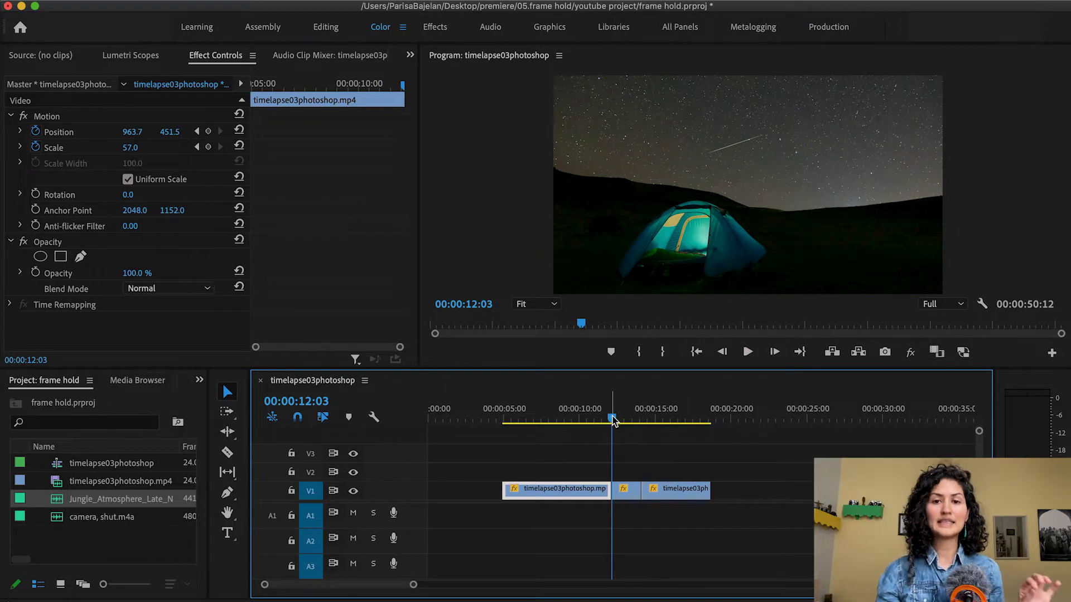
# Play through the new meteor hold and stop with the playhead at 13:05
pyautogui.moveTo(613, 419)
pyautogui.mouseDown()
pyautogui.moveTo(633, 423)
pyautogui.moveTo(621, 433)
pyautogui.moveTo(690, 437)
pyautogui.moveTo(595, 442)
pyautogui.mouseUp()
pyautogui.click(748, 352)
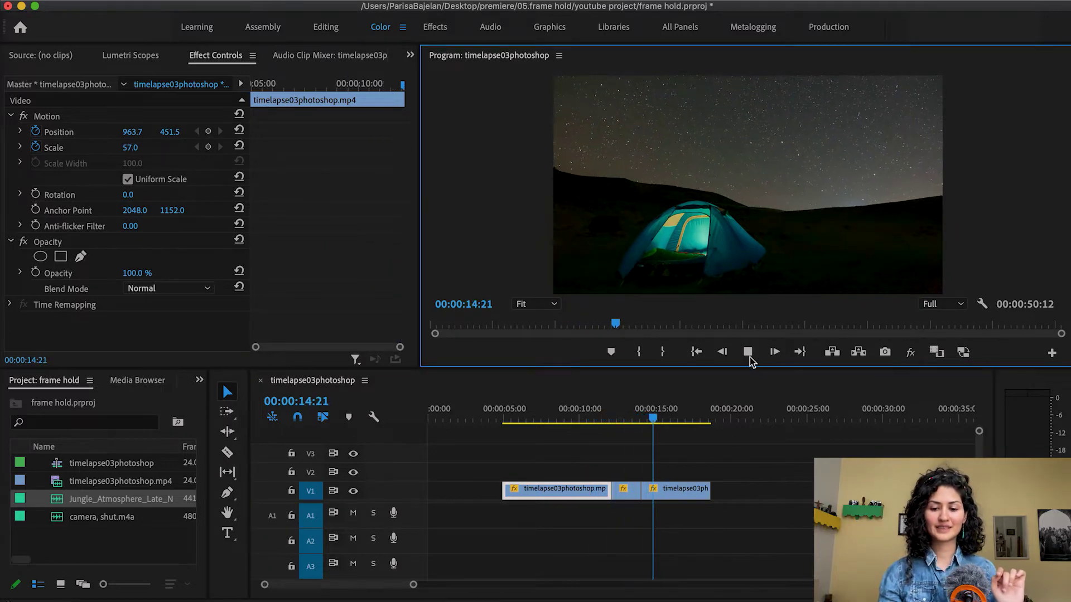
pyautogui.click(628, 419)
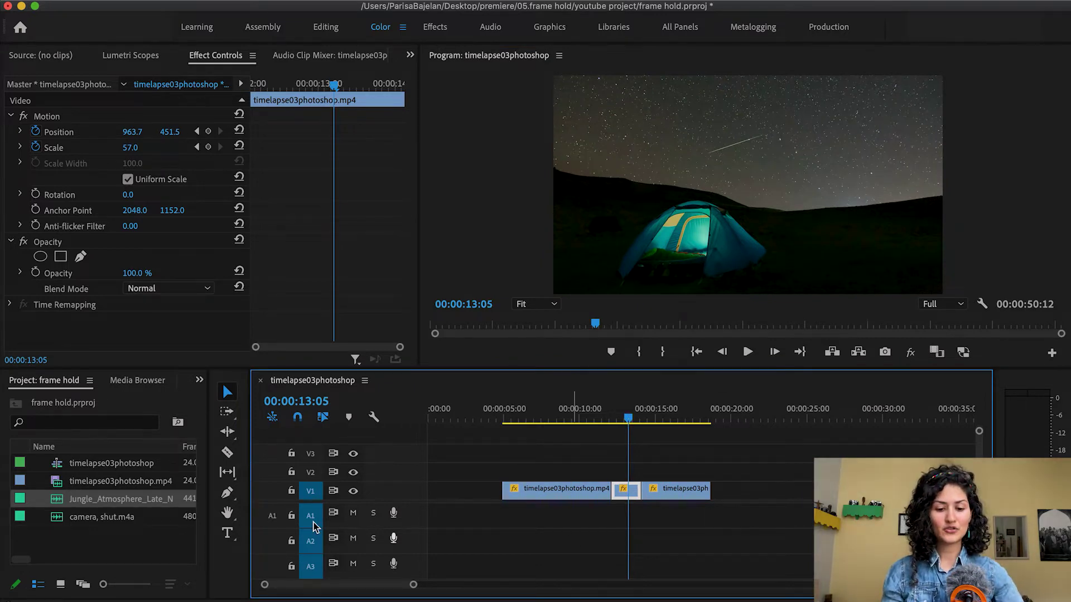
# Zoom in and ripple-trim the hold segment's end so the meteor freeze lasts until about 16:00
pyautogui.moveTo(404, 588)
pyautogui.mouseDown()
pyautogui.moveTo(421, 589)
pyautogui.moveTo(336, 591)
pyautogui.mouseUp()
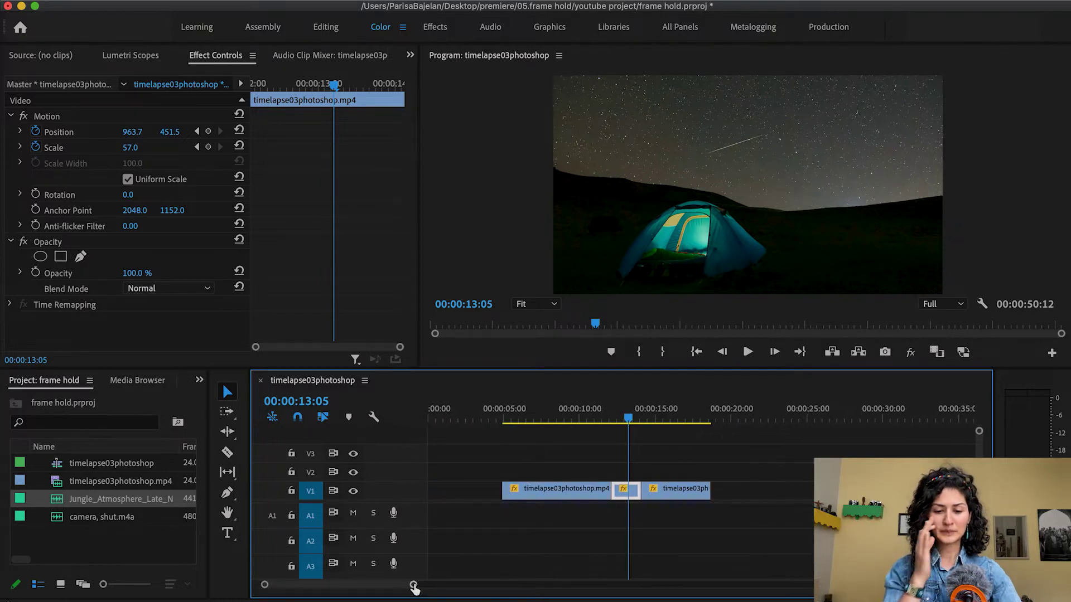
pyautogui.moveTo(413, 588); pyautogui.dragTo(368, 593)
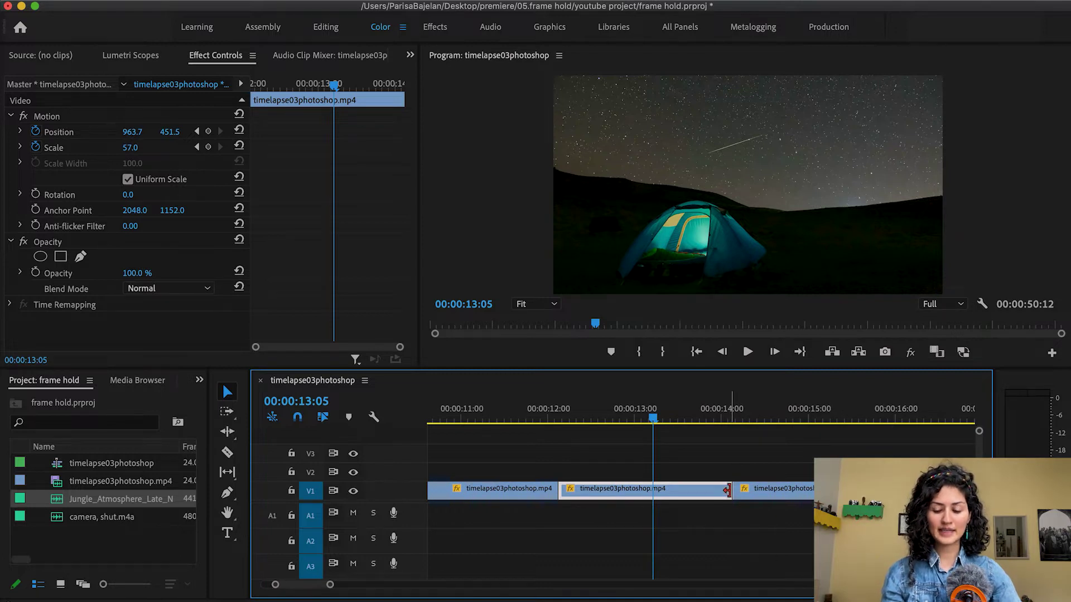
pyautogui.moveTo(726, 491)
pyautogui.press('super')
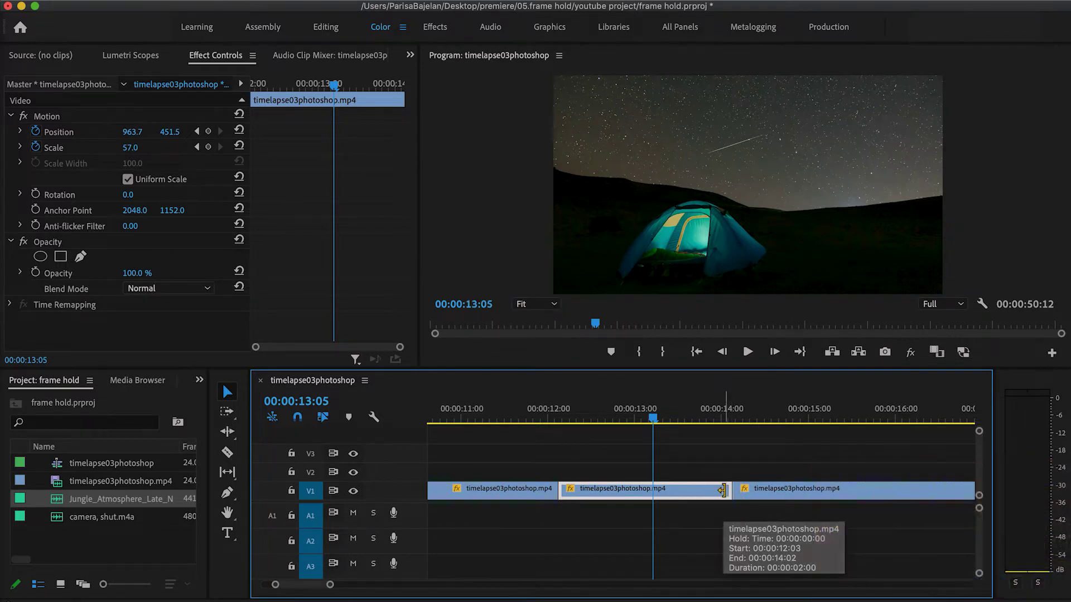
pyautogui.moveTo(722, 490)
pyautogui.mouseDown()
pyautogui.moveTo(637, 493)
pyautogui.moveTo(809, 508)
pyautogui.mouseUp()
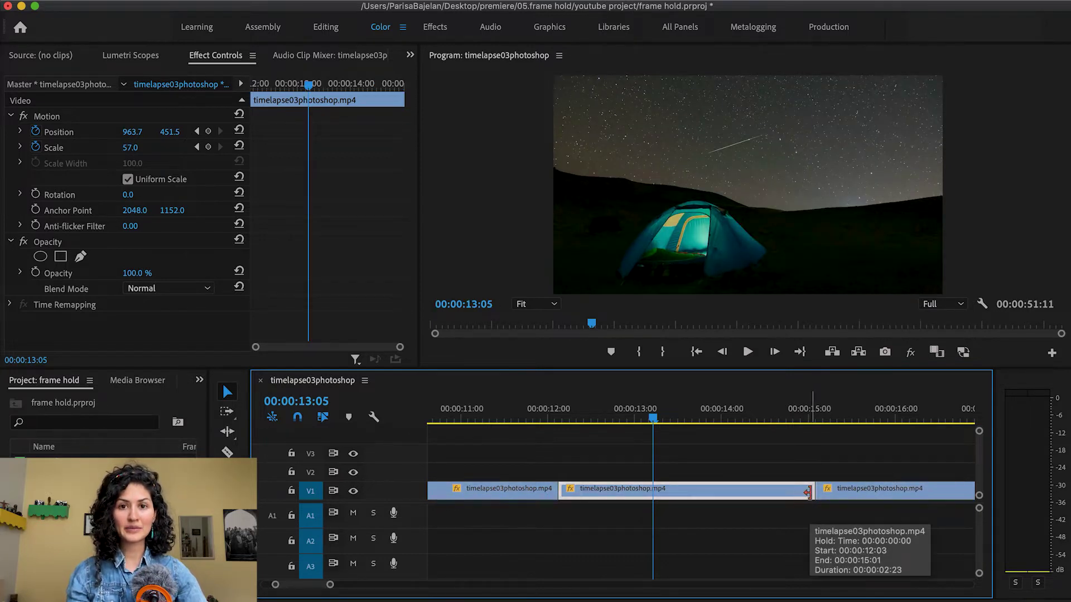
pyautogui.moveTo(794, 493)
pyautogui.mouseDown()
pyautogui.moveTo(730, 493)
pyautogui.moveTo(807, 492)
pyautogui.moveTo(714, 492)
pyautogui.moveTo(873, 496)
pyautogui.mouseUp()
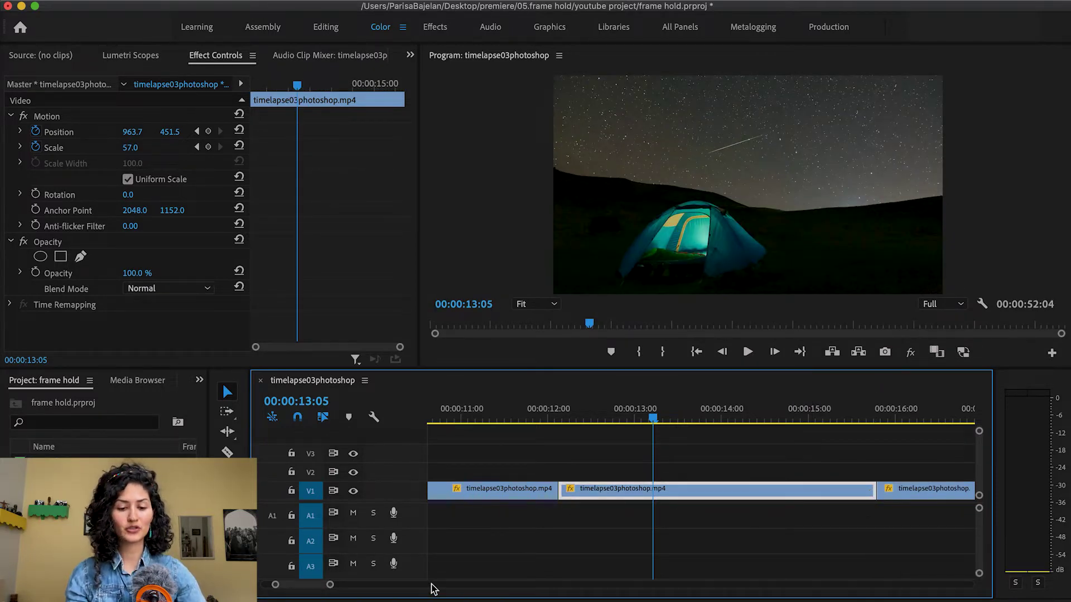
# With the whole sequence in view, ripple-drag the hold segment's out point further right
pyautogui.moveTo(330, 585); pyautogui.dragTo(399, 594)
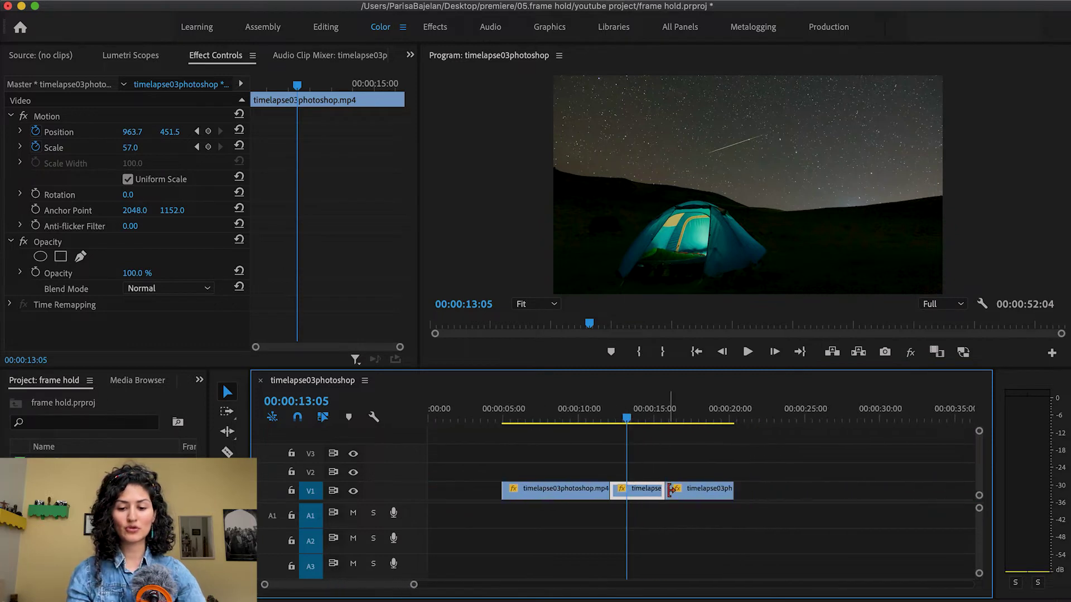
pyautogui.moveTo(657, 488); pyautogui.dragTo(685, 491)
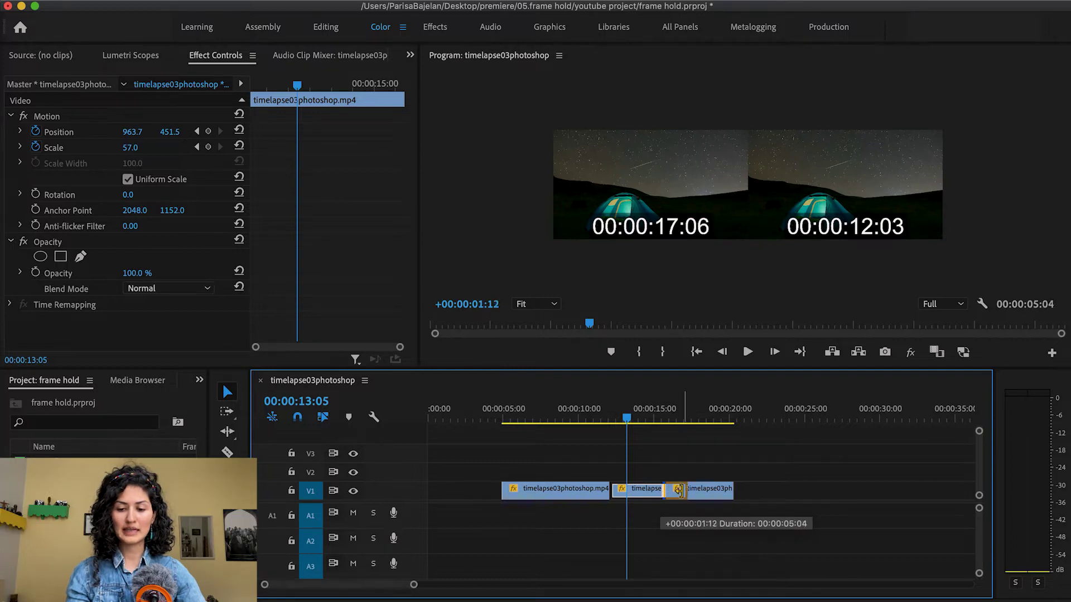
pyautogui.moveTo(678, 490); pyautogui.dragTo(685, 490)
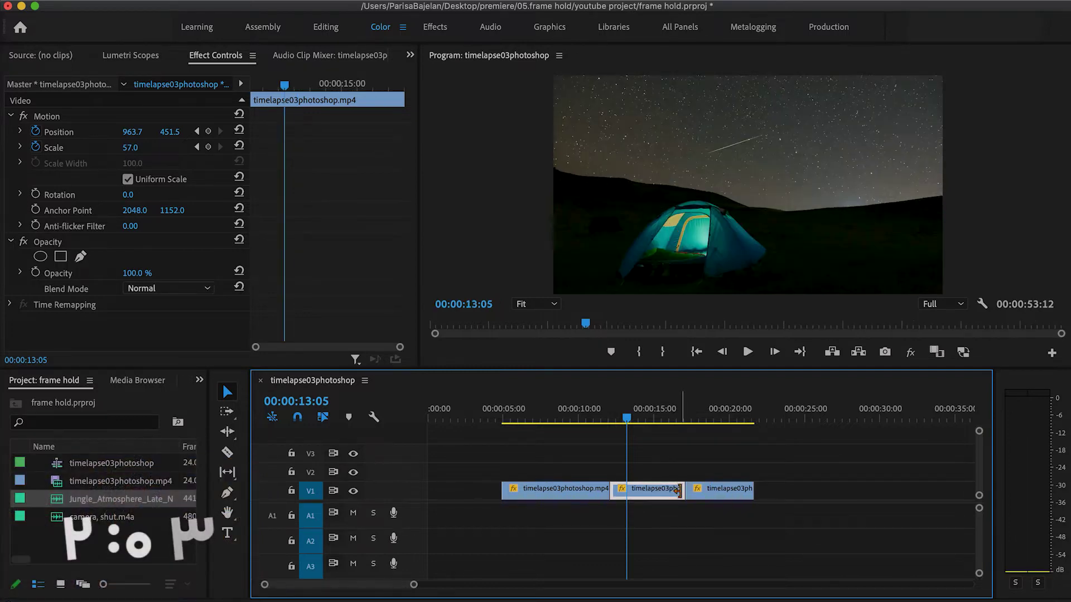
# Scrub around the hold segment, then step the playhead to 12:00
pyautogui.moveTo(625, 424); pyautogui.dragTo(627, 424)
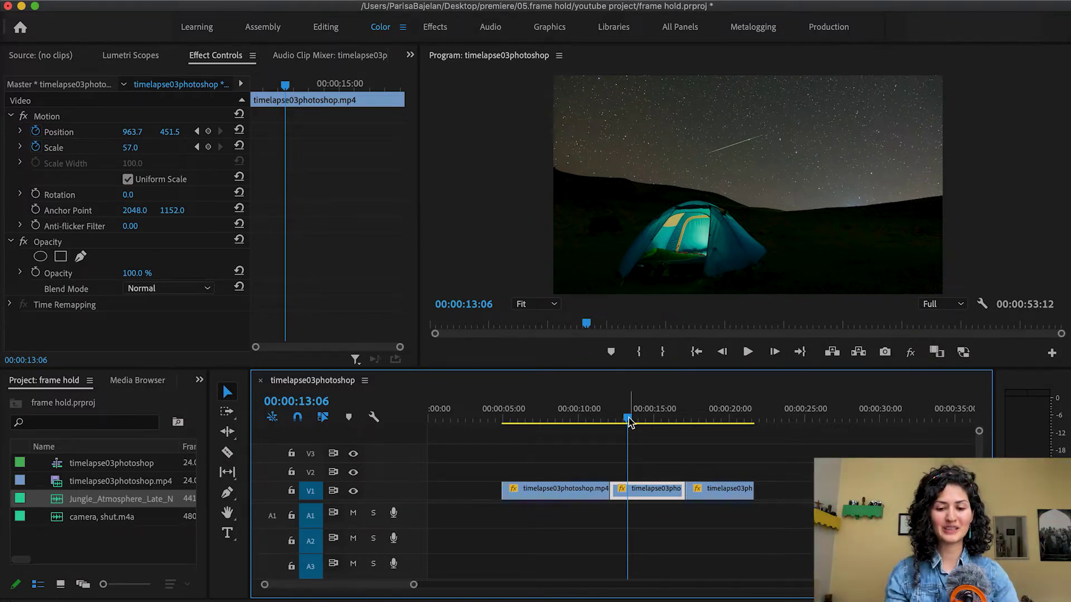
pyautogui.moveTo(628, 419); pyautogui.dragTo(610, 419)
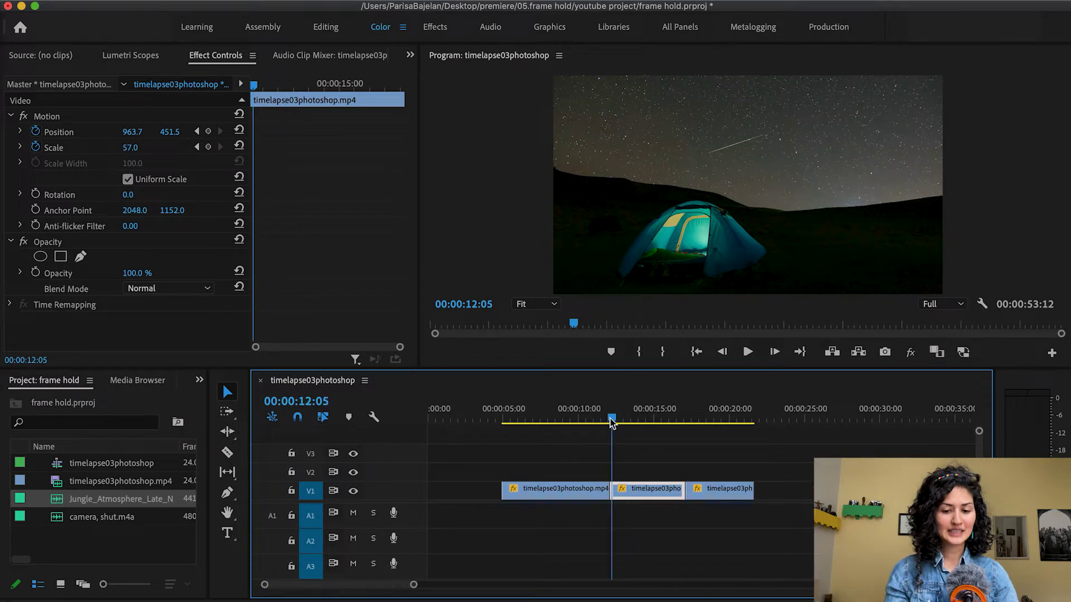
pyautogui.press('Right')
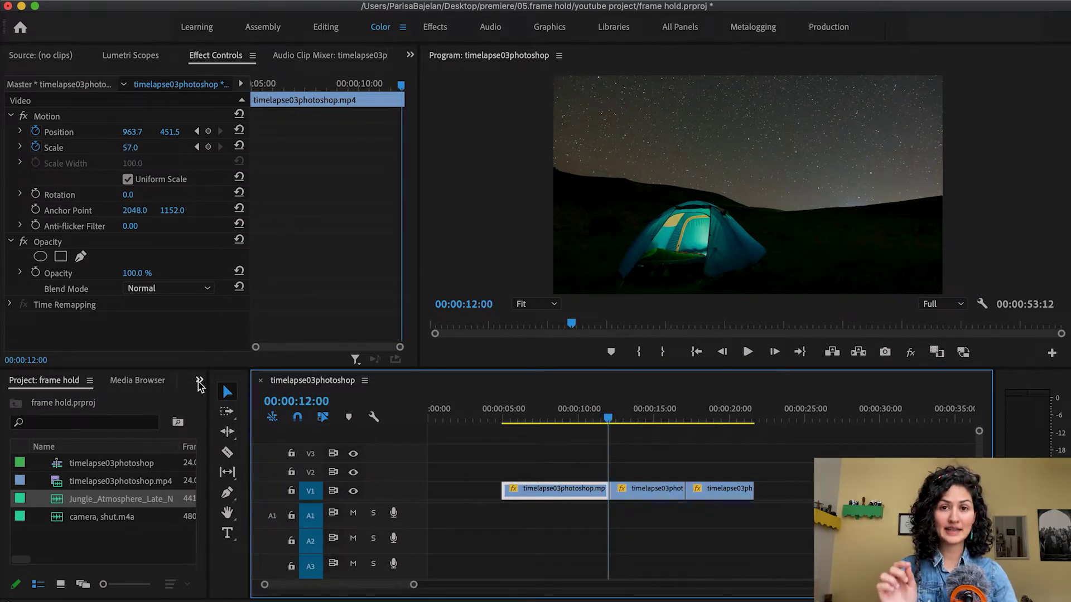
# From the Effects panel's Dissolve transitions, place Dip to Black on both V1 cuts
pyautogui.click(199, 383)
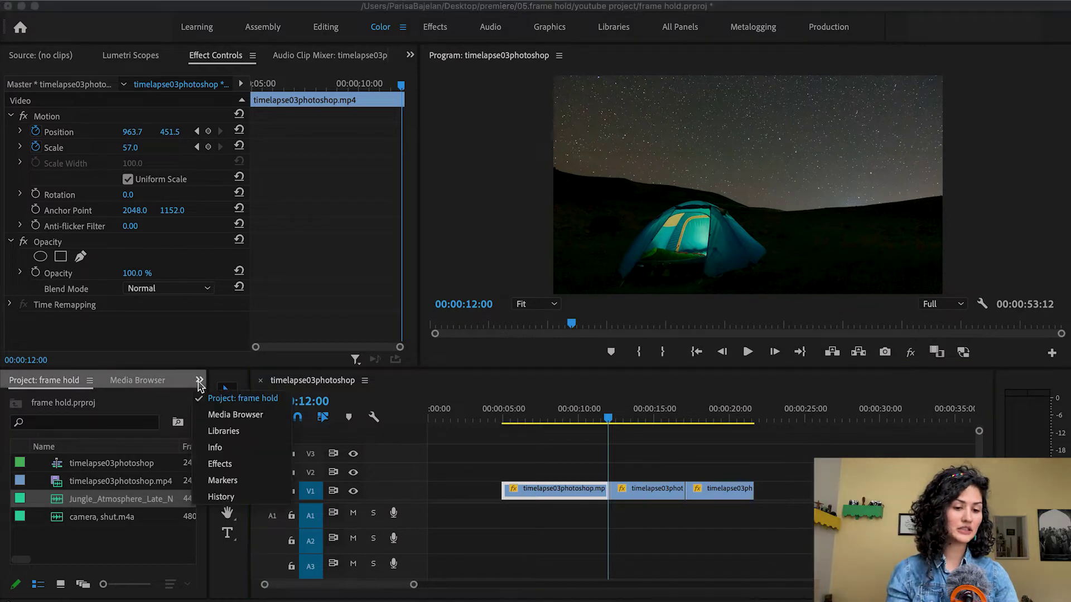
pyautogui.click(213, 465)
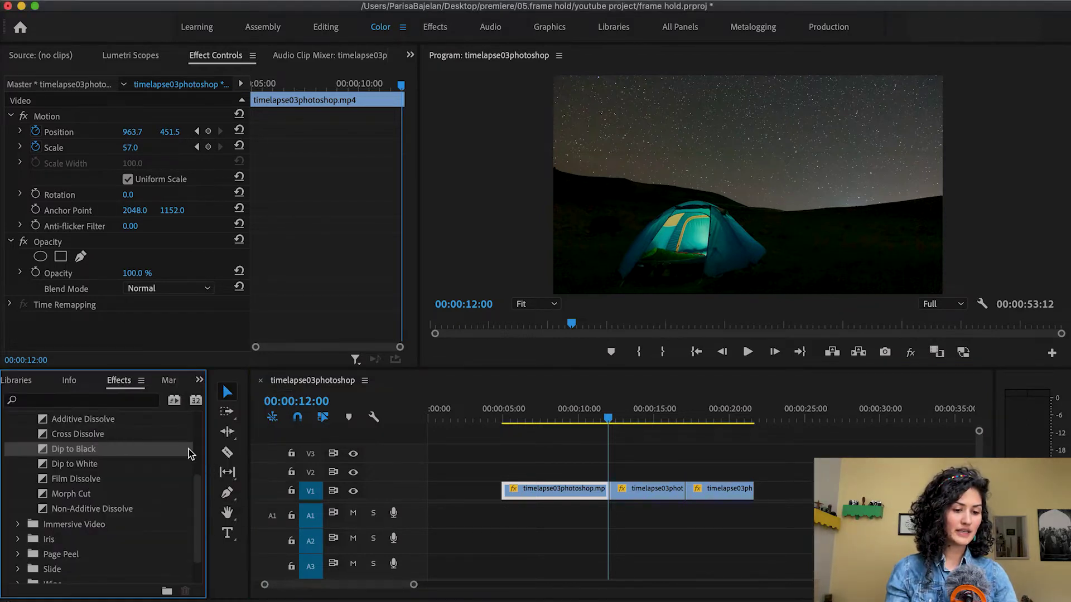
pyautogui.scroll(3, 118, 454)
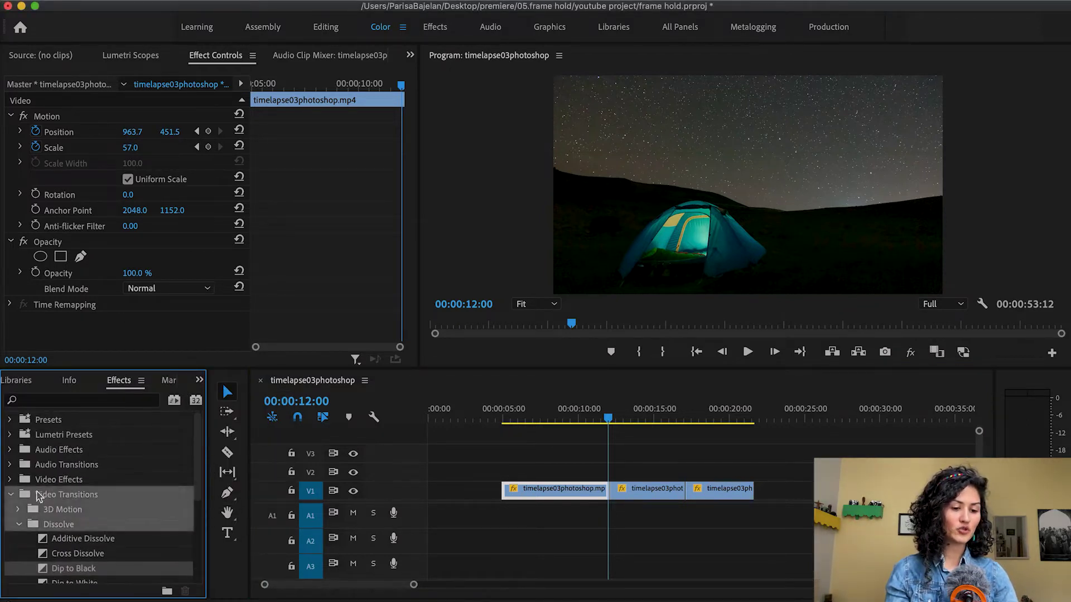
pyautogui.scroll(-1, 65, 529)
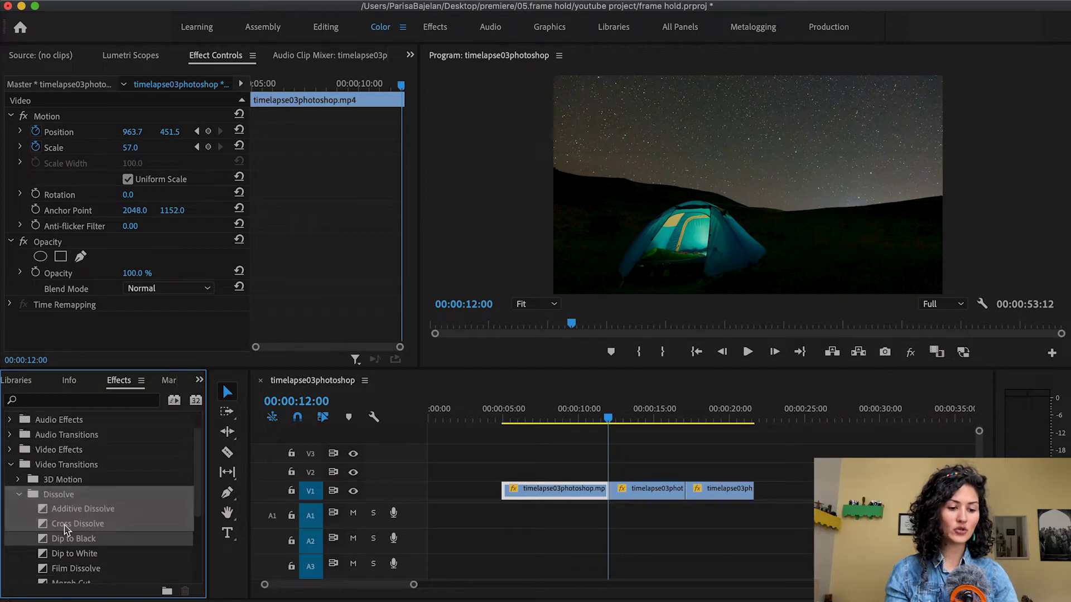
pyautogui.scroll(-1, 65, 528)
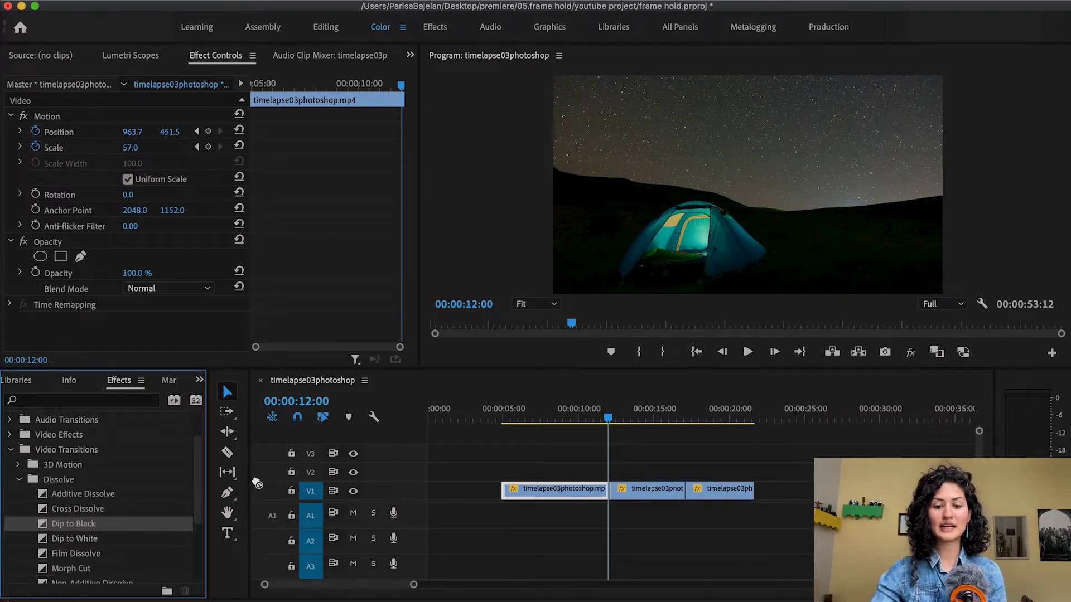
pyautogui.moveTo(587, 479); pyautogui.dragTo(610, 490)
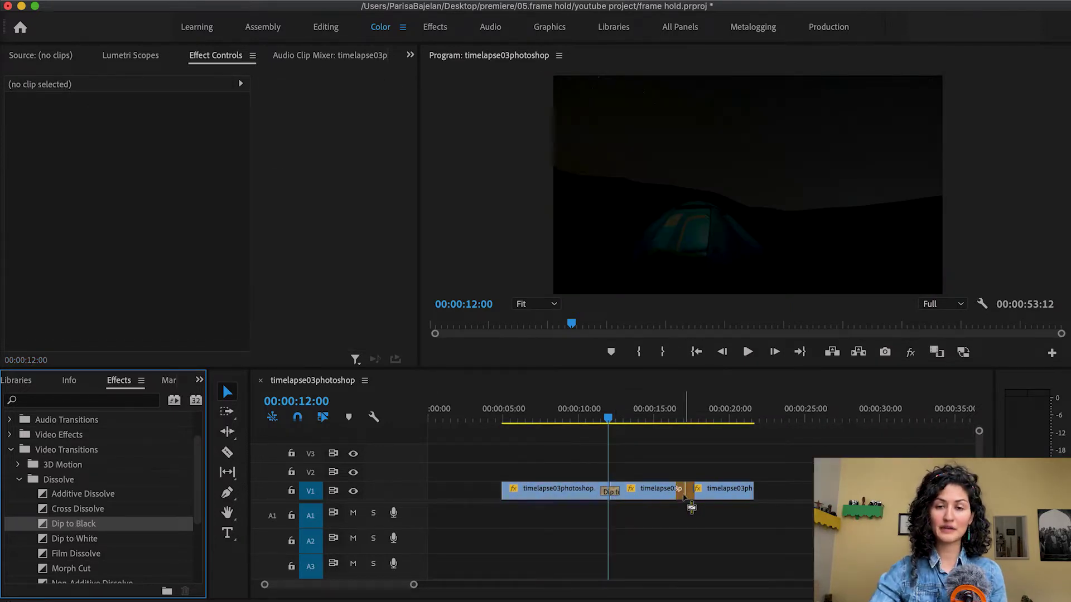
pyautogui.moveTo(685, 495); pyautogui.dragTo(686, 493)
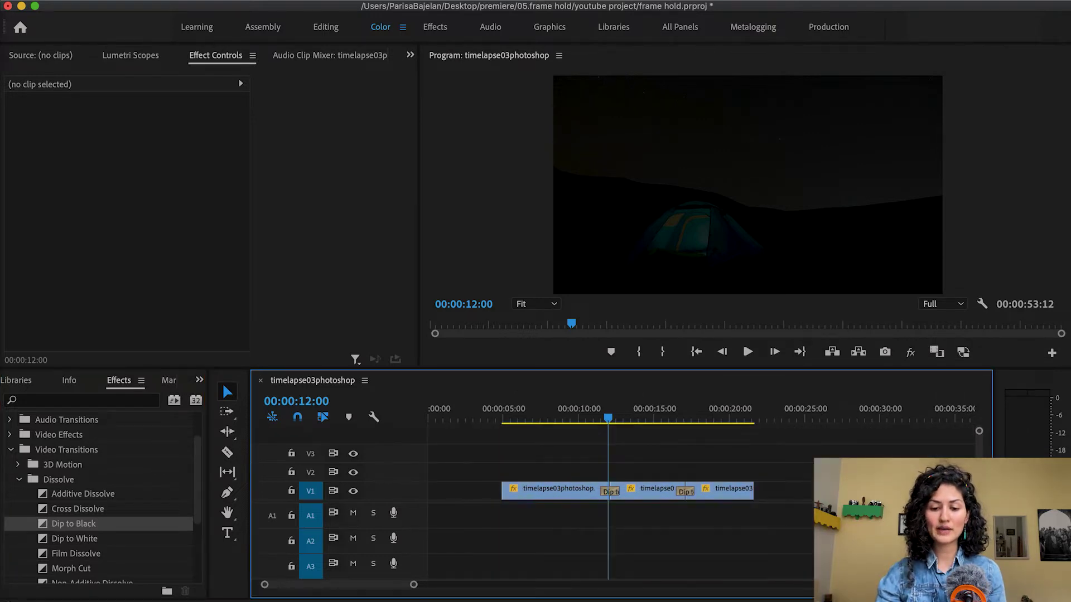
# Enlarge the video track and play back from just before the first transition
pyautogui.moveTo(379, 481); pyautogui.dragTo(380, 466)
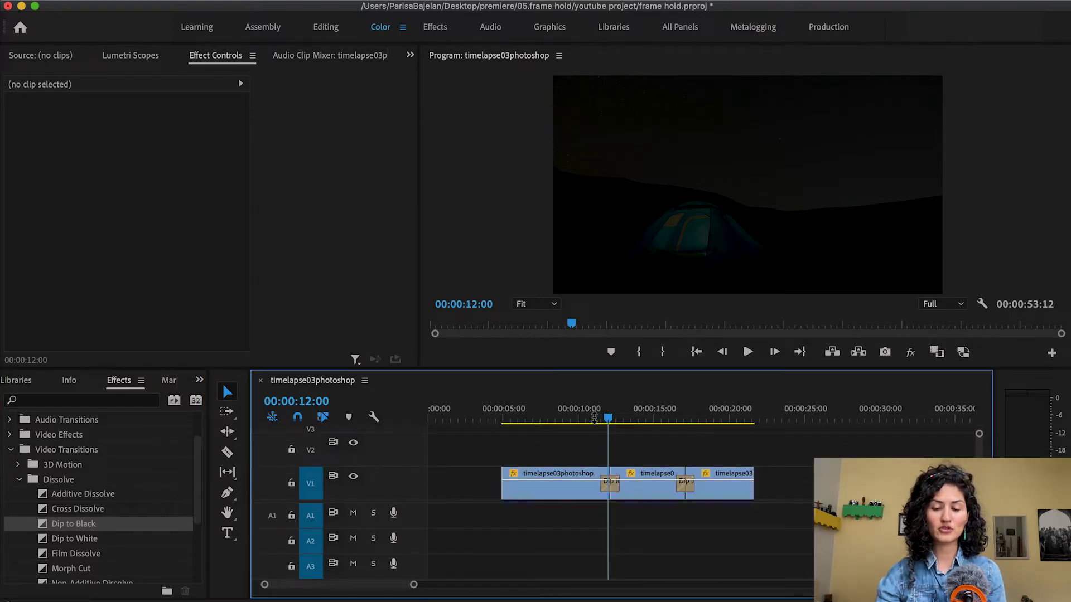
pyautogui.click(597, 419)
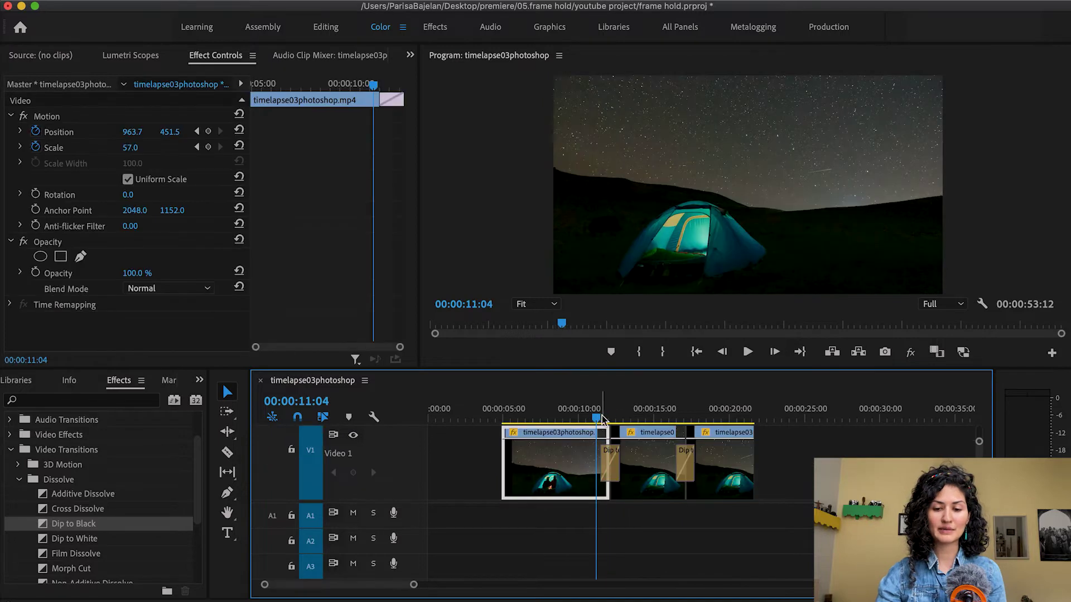
pyautogui.click(748, 352)
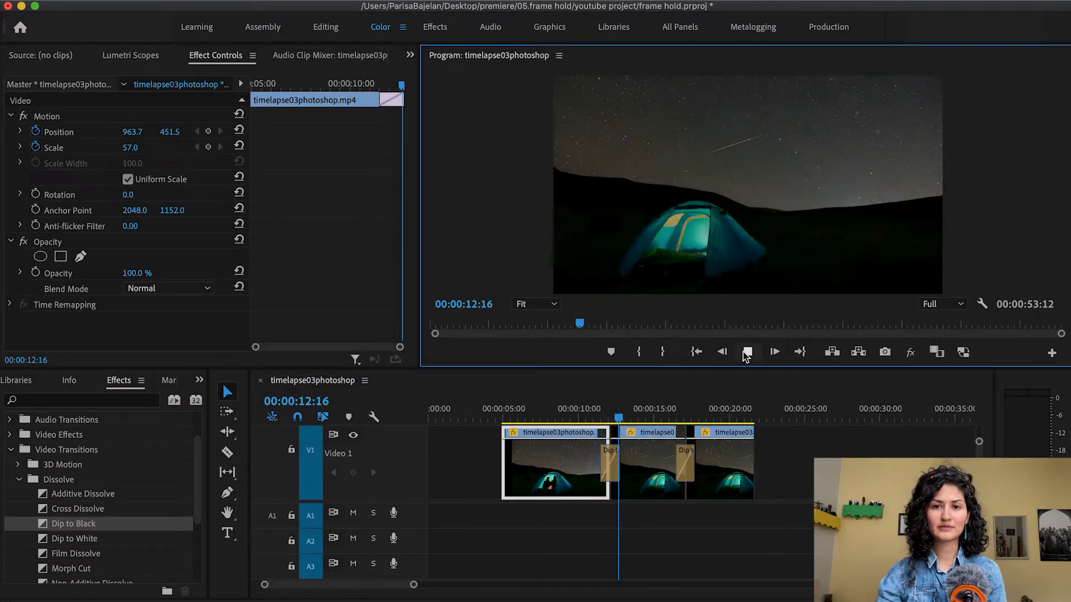
# Stop playback and return the playhead to 00:00:12:00
pyautogui.click(747, 352)
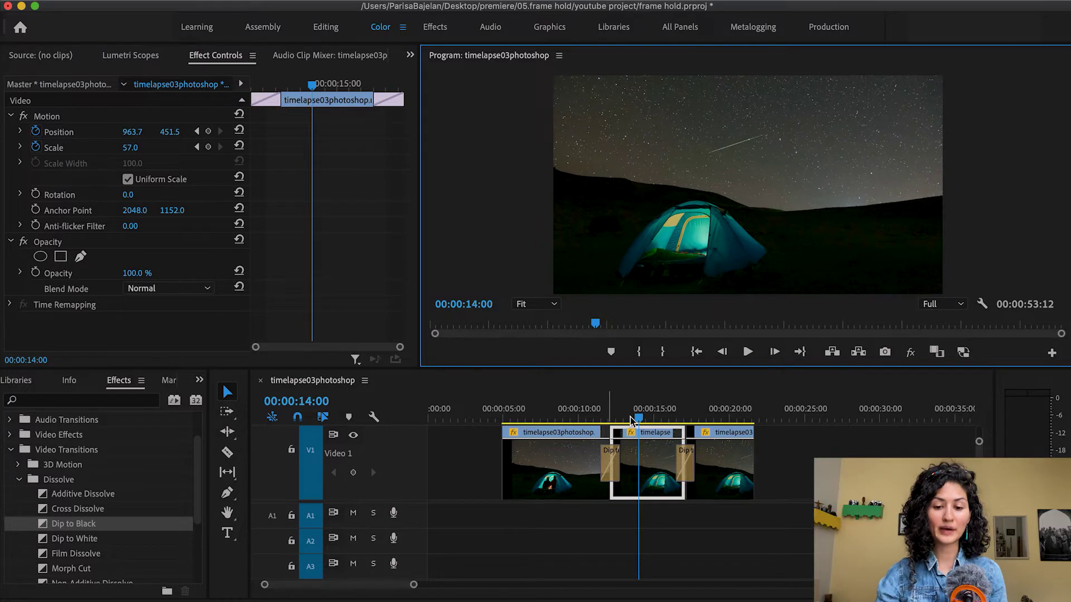
pyautogui.moveTo(640, 419); pyautogui.dragTo(614, 419)
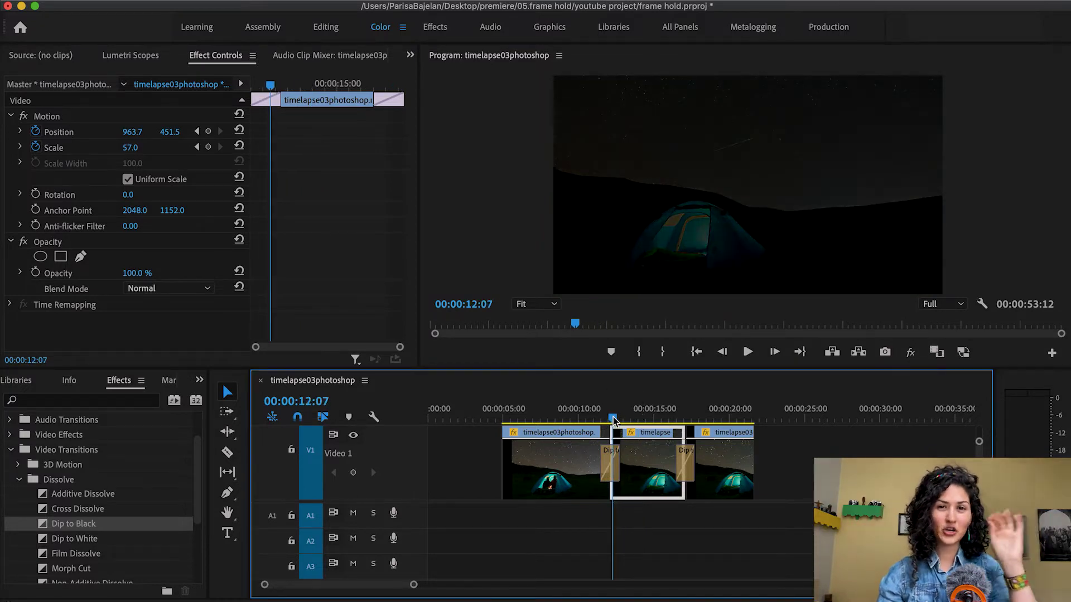
pyautogui.moveTo(615, 423); pyautogui.dragTo(608, 423)
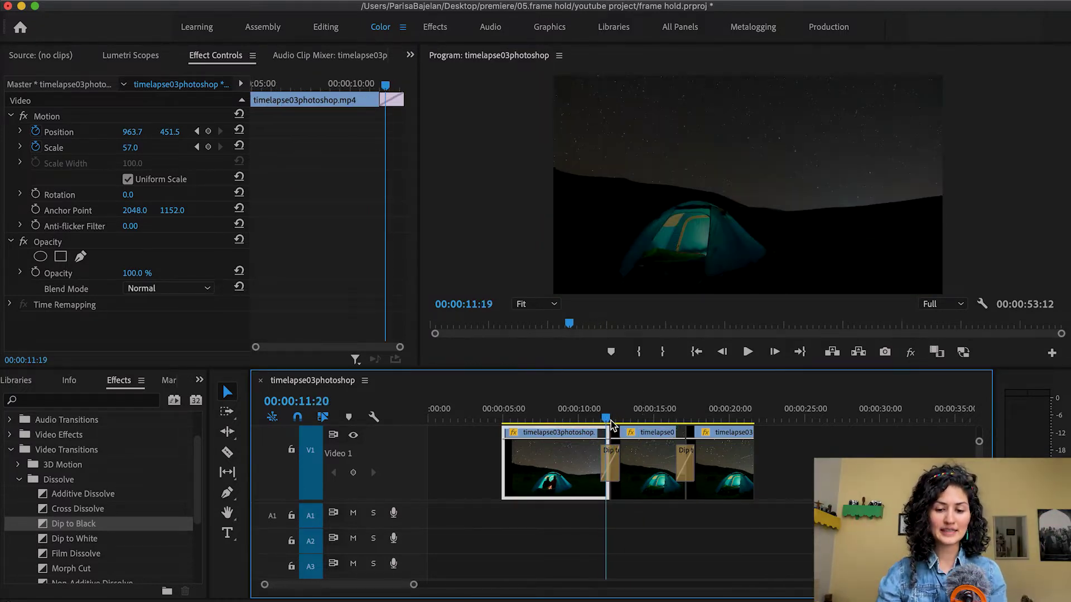
# Zoom in and drag the first transition's edge to make it 00:00:01:00 long
pyautogui.moveTo(413, 590); pyautogui.dragTo(371, 590)
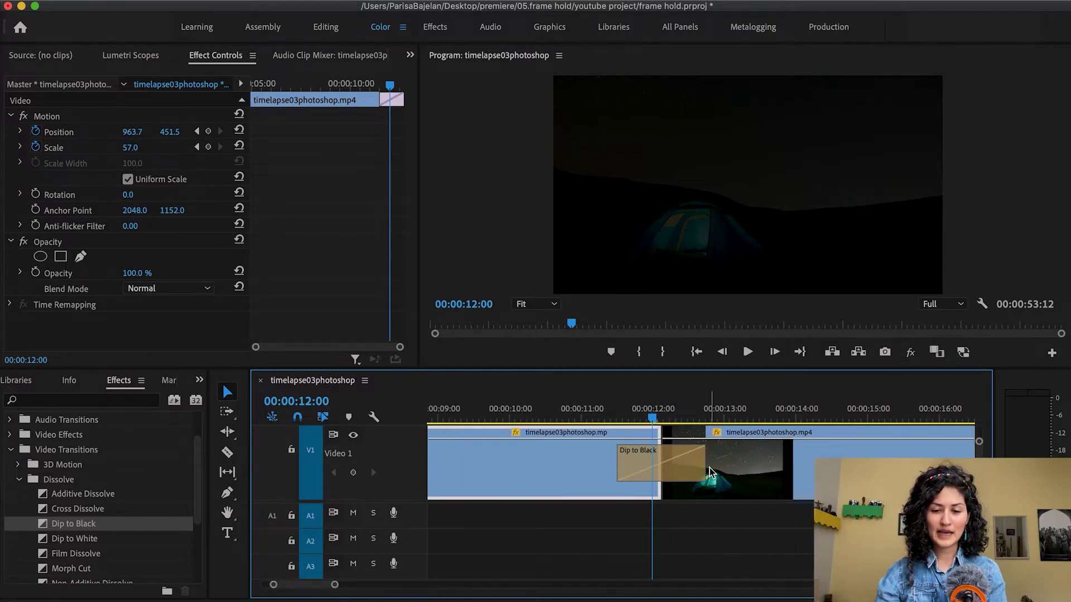
pyautogui.moveTo(699, 463); pyautogui.dragTo(719, 466)
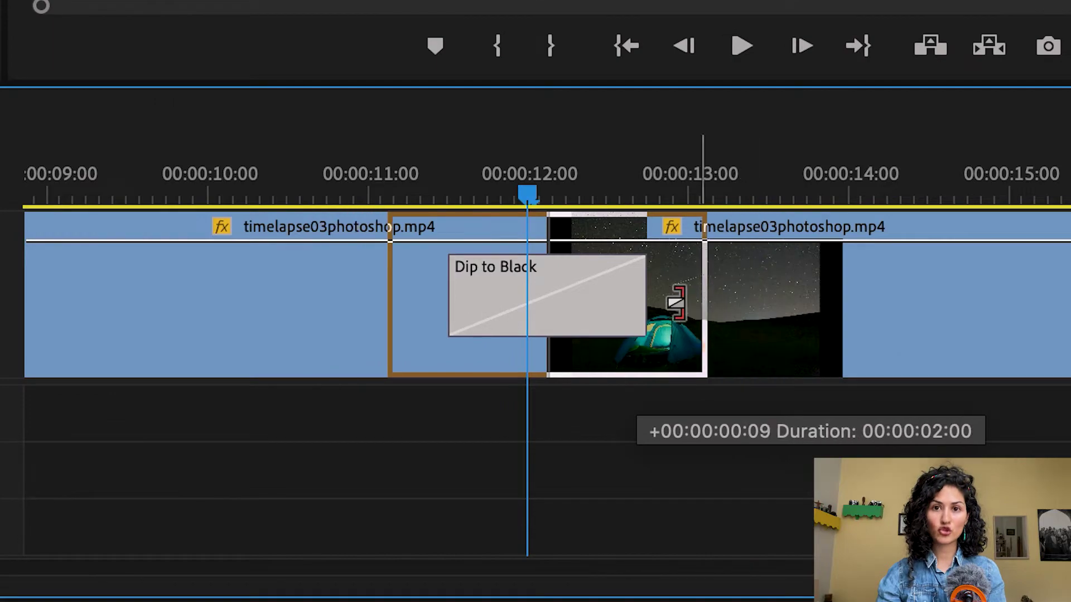
pyautogui.moveTo(676, 303); pyautogui.dragTo(606, 312)
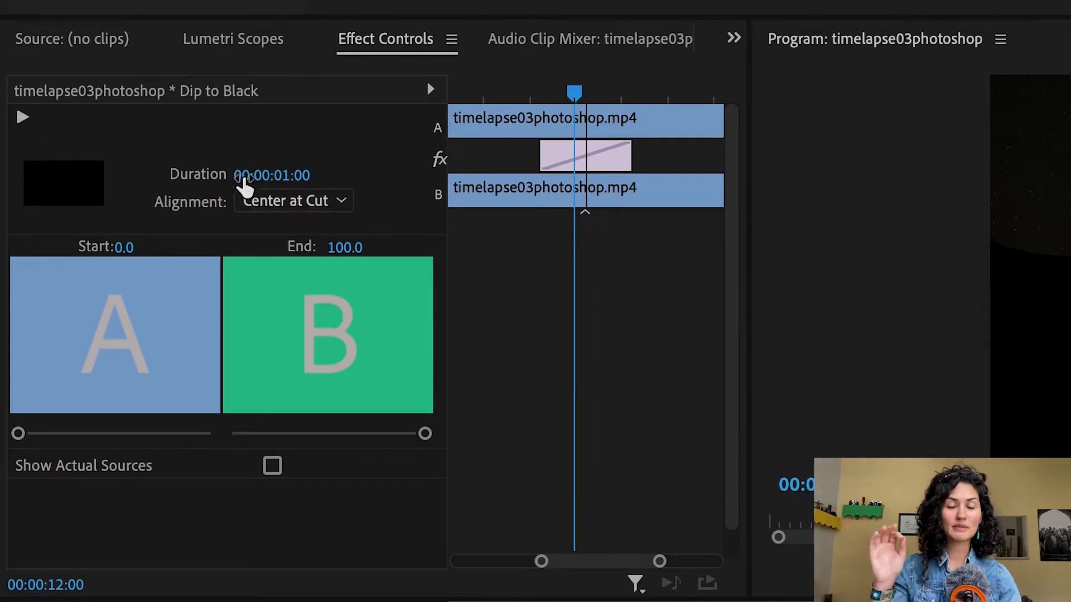
# Enter 00:00:00:05 as the first Dip to Black's Duration in Effect Controls
pyautogui.click(244, 178)
pyautogui.click(324, 174)
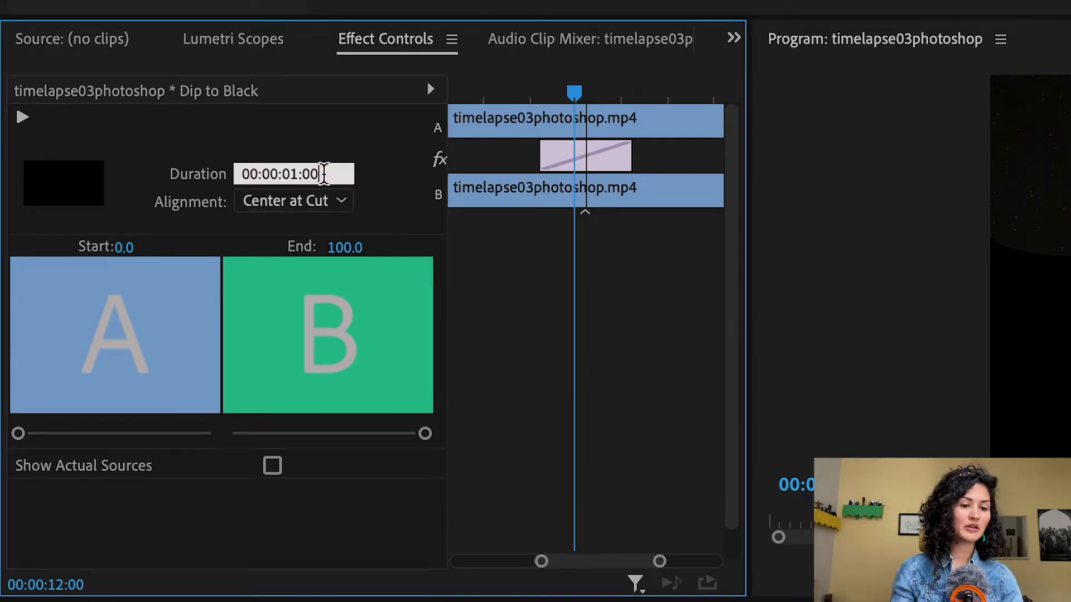
pyautogui.press('BackSpace')
pyautogui.press('BackSpace')
pyautogui.press('BackSpace')
pyautogui.press('BackSpace')
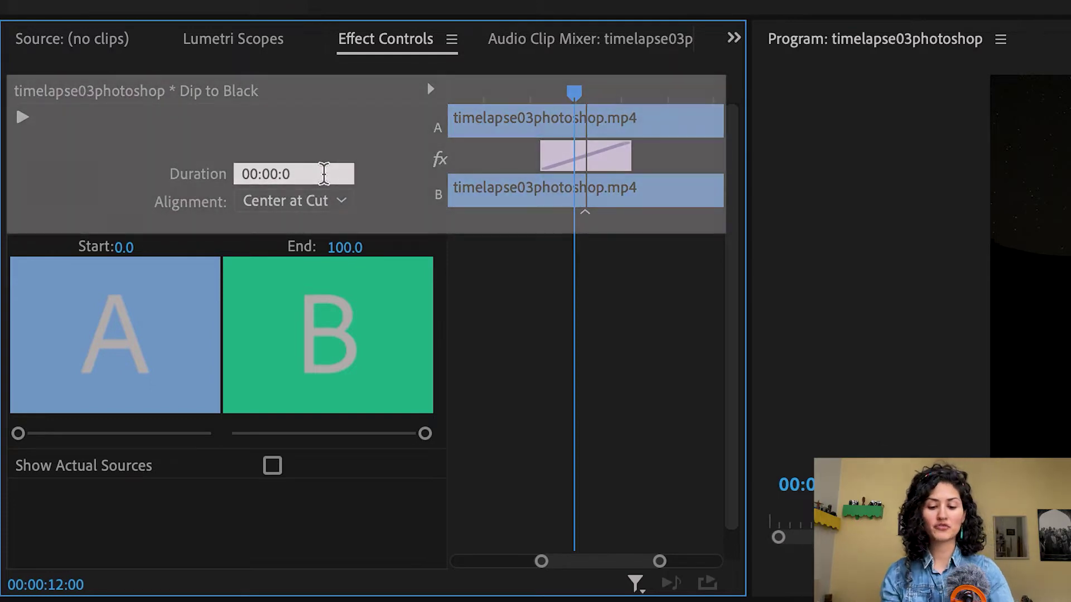
pyautogui.write('0:')
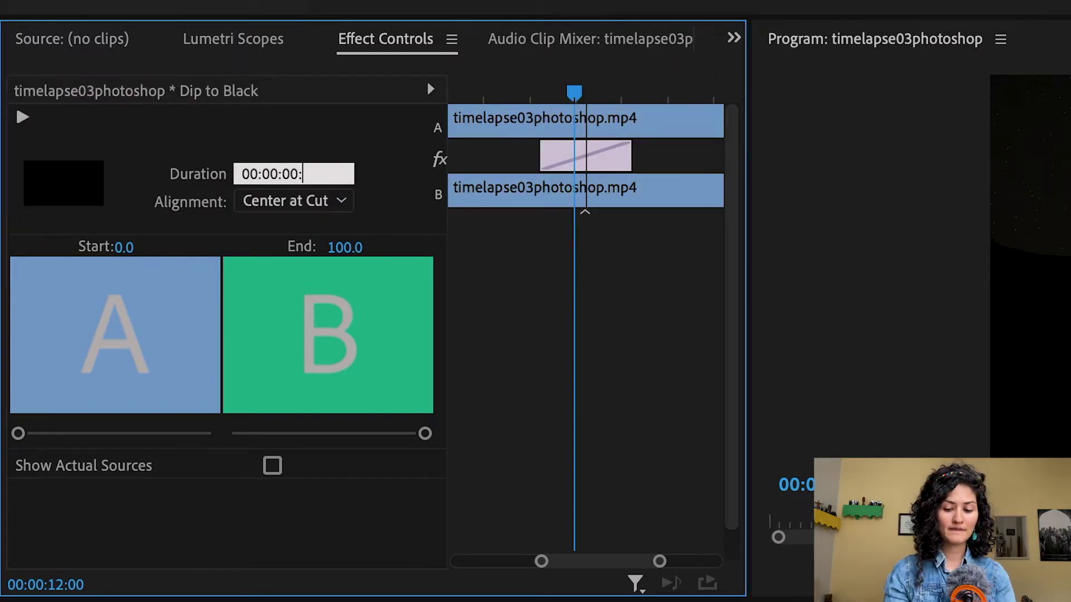
pyautogui.write('05')
pyautogui.press('Return')
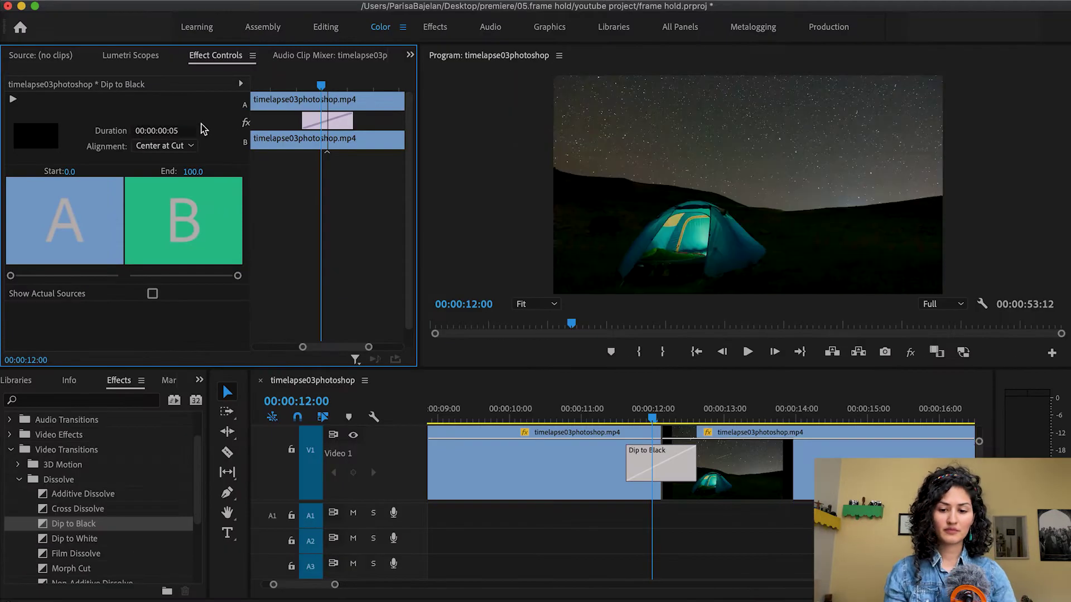
pyautogui.moveTo(656, 416); pyautogui.dragTo(583, 423)
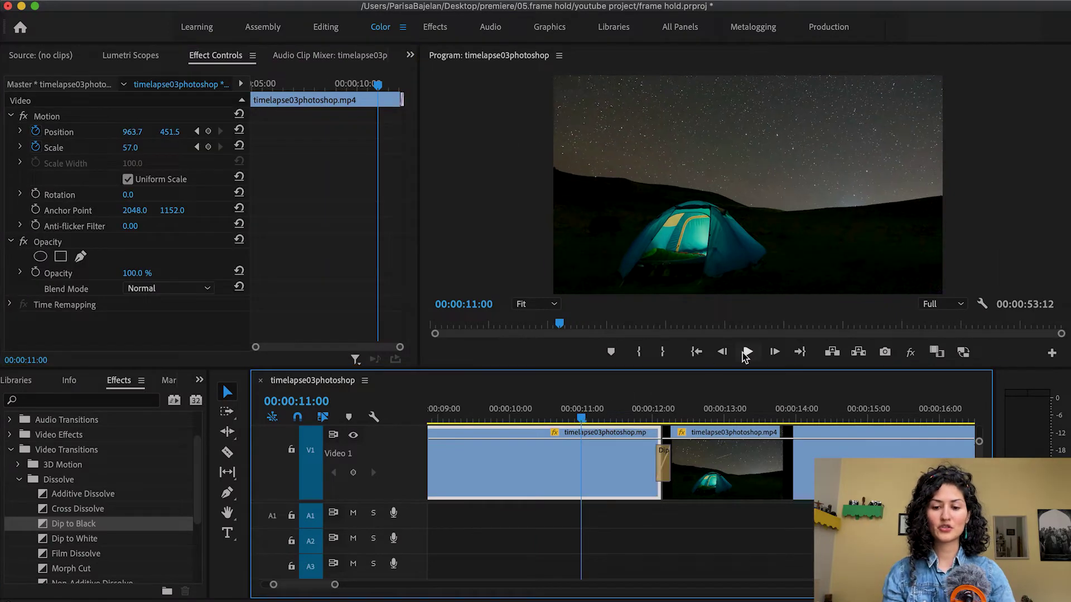
# Play back the shortened first transition, then zoom the timeline out
pyautogui.click(747, 352)
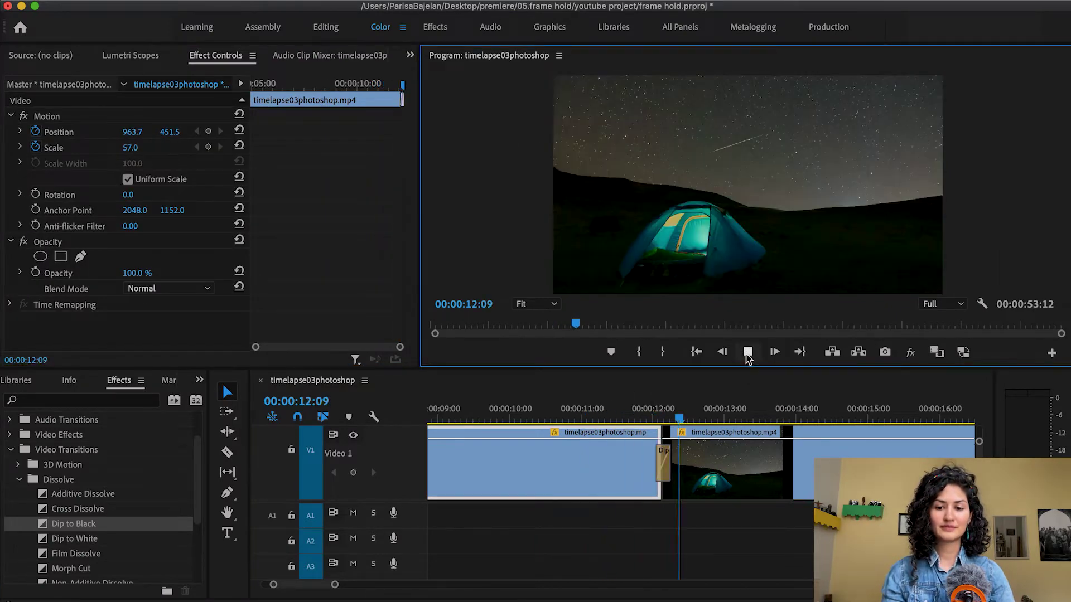
pyautogui.click(747, 353)
pyautogui.moveTo(333, 584); pyautogui.dragTo(384, 584)
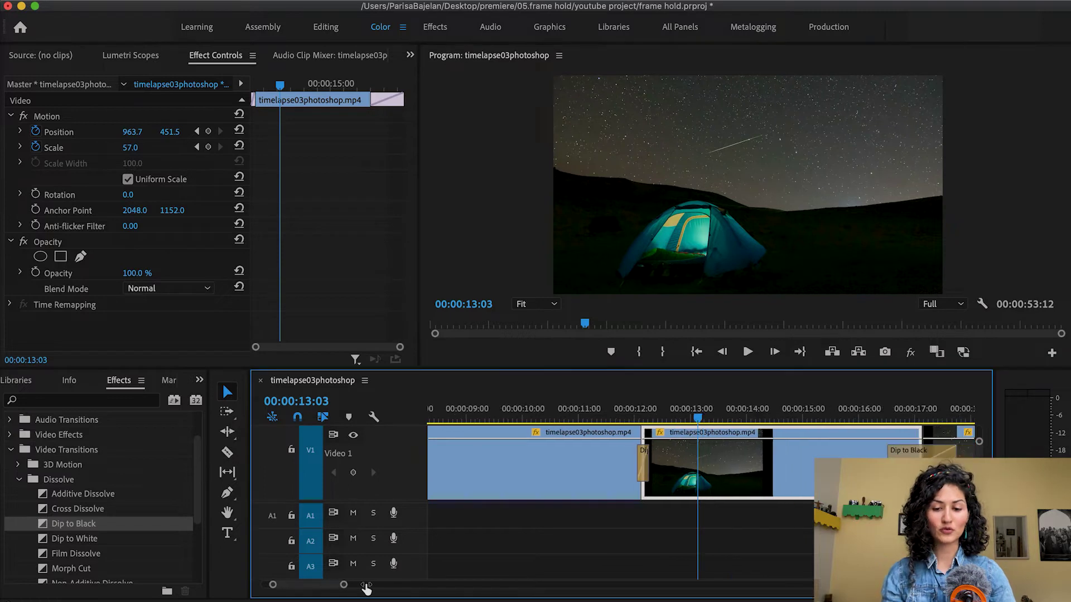
# Set the second Dip to Black's duration to 00:00:00:05 and play both transitions
pyautogui.moveTo(698, 418); pyautogui.dragTo(785, 418)
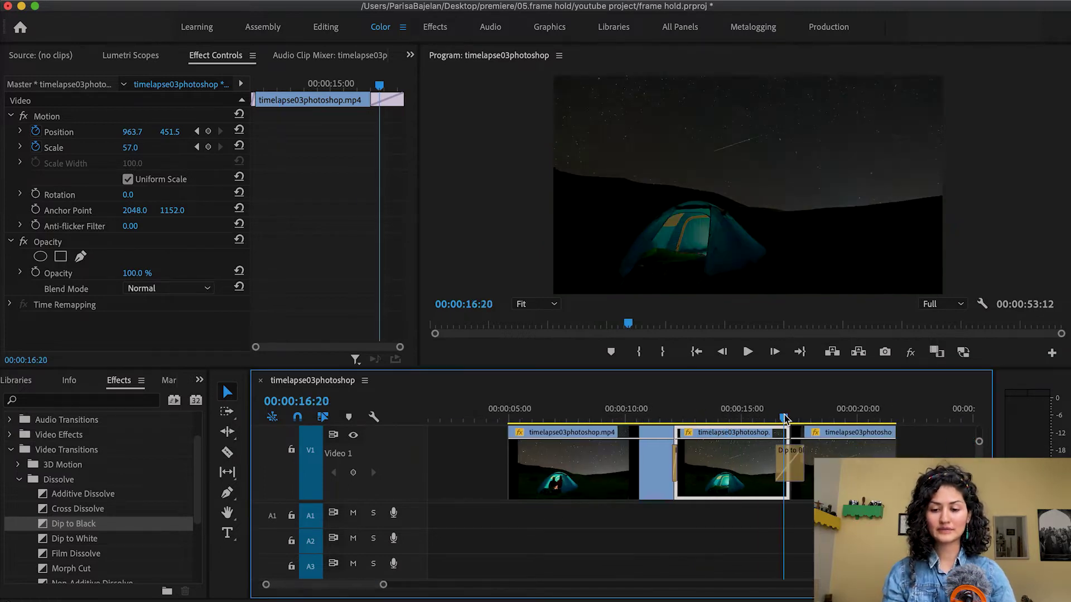
pyautogui.click(795, 468)
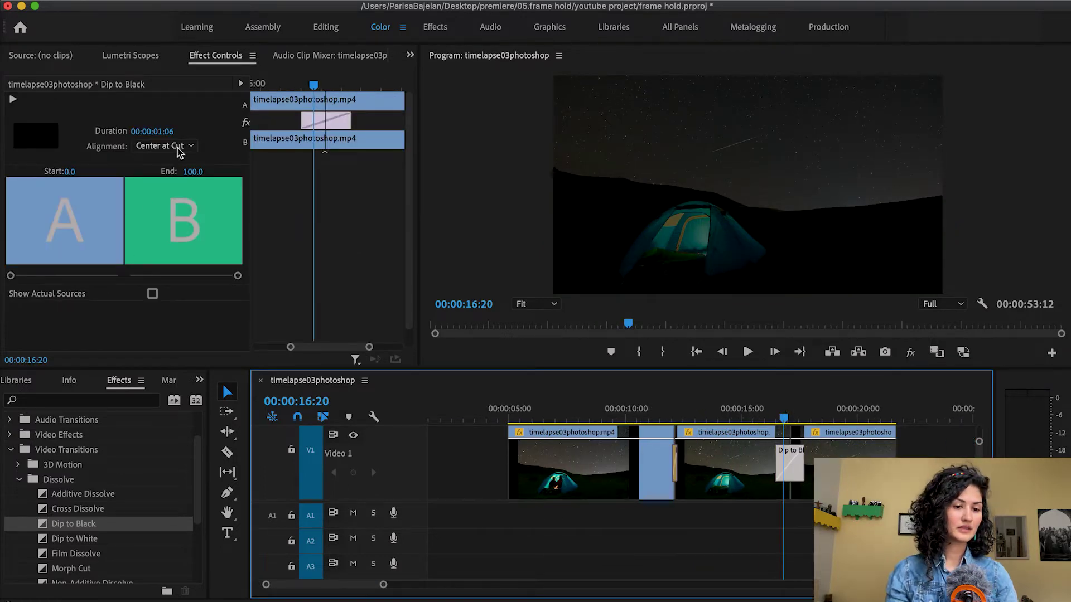
pyautogui.click(180, 132)
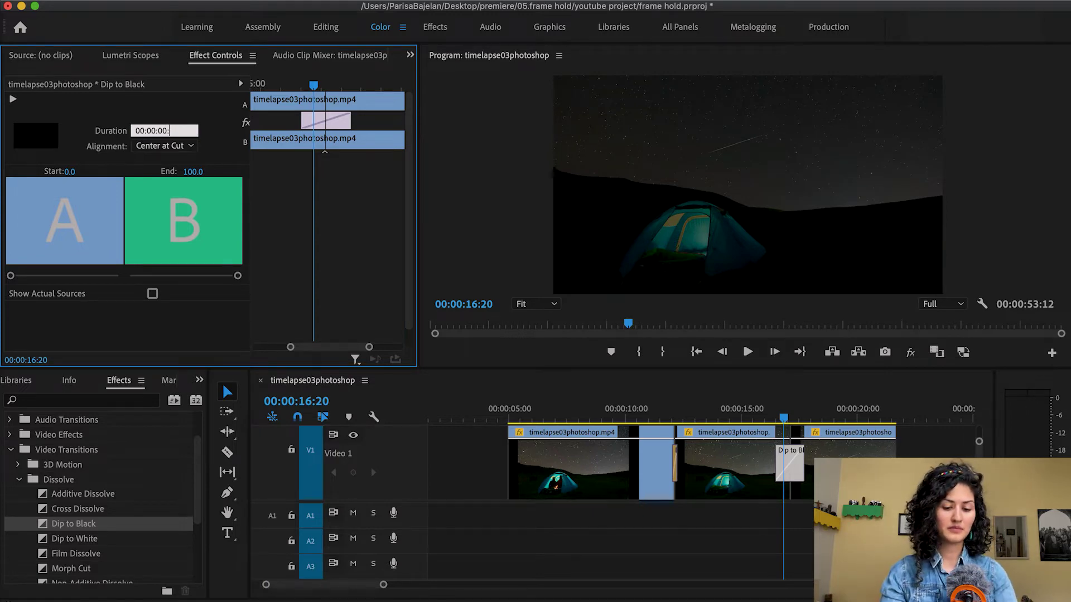
pyautogui.write('05')
pyautogui.press('Return')
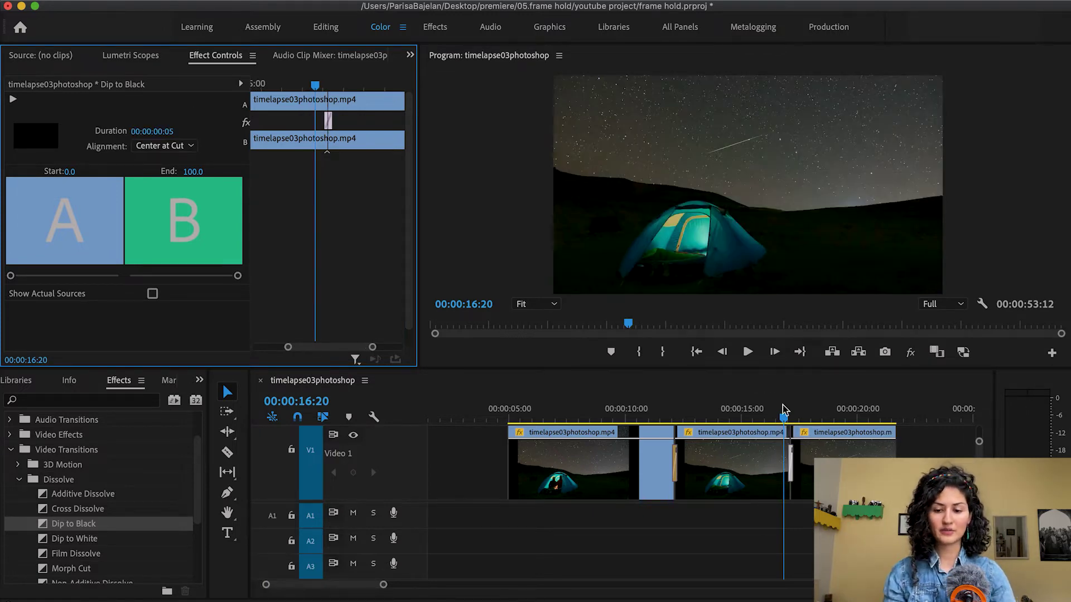
pyautogui.press('Up')
pyautogui.press('Up')
pyautogui.click(749, 352)
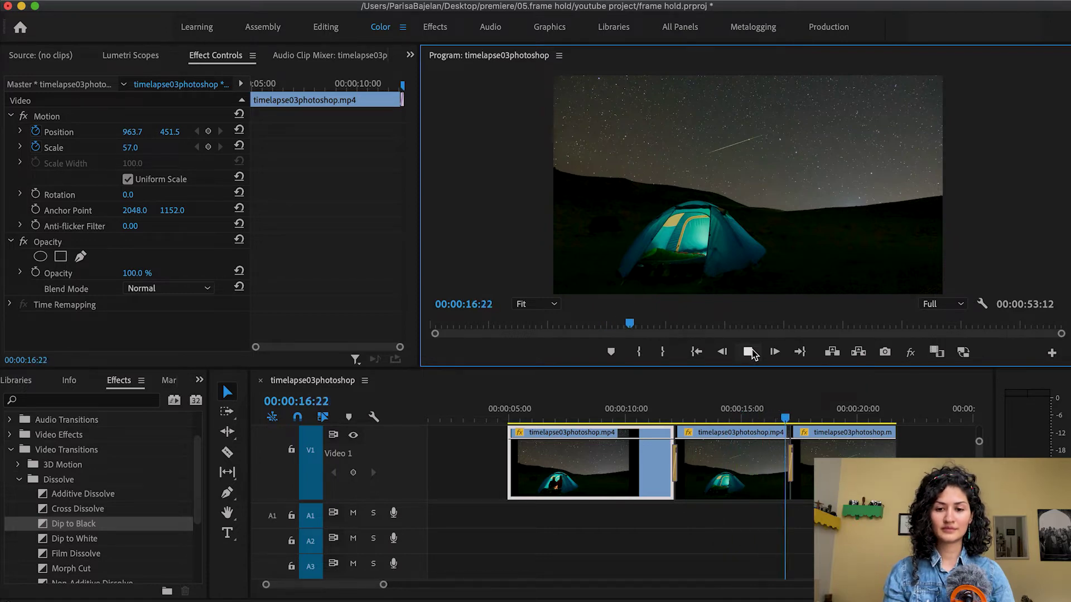
# Drag camera, shut.m4a on A1 from the sequence end to under the frozen meteor hold
pyautogui.click(736, 468)
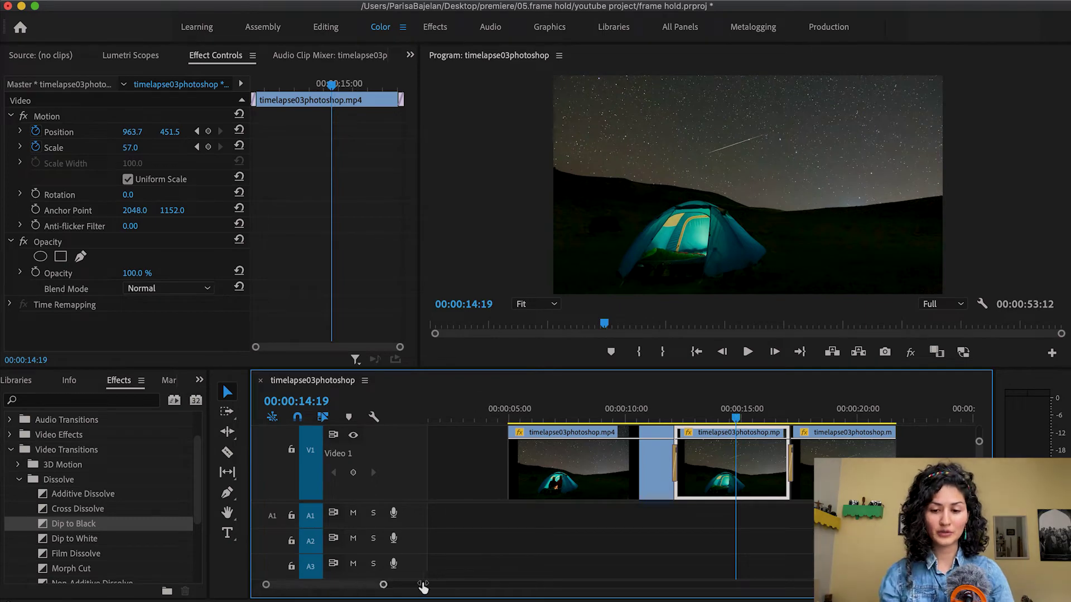
pyautogui.moveTo(423, 586); pyautogui.dragTo(435, 587)
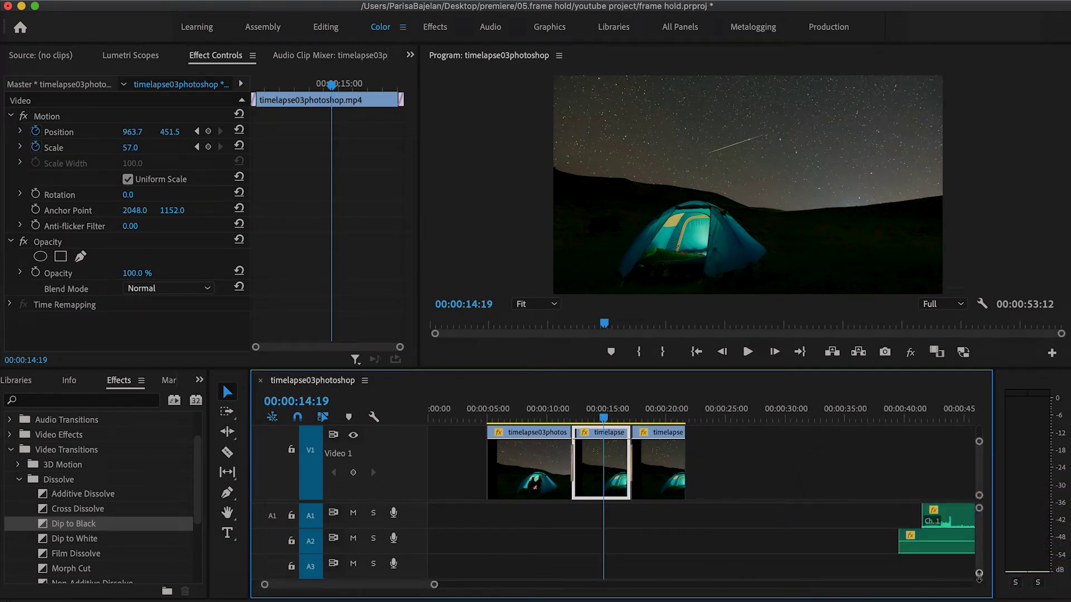
pyautogui.moveTo(979, 575); pyautogui.dragTo(979, 578)
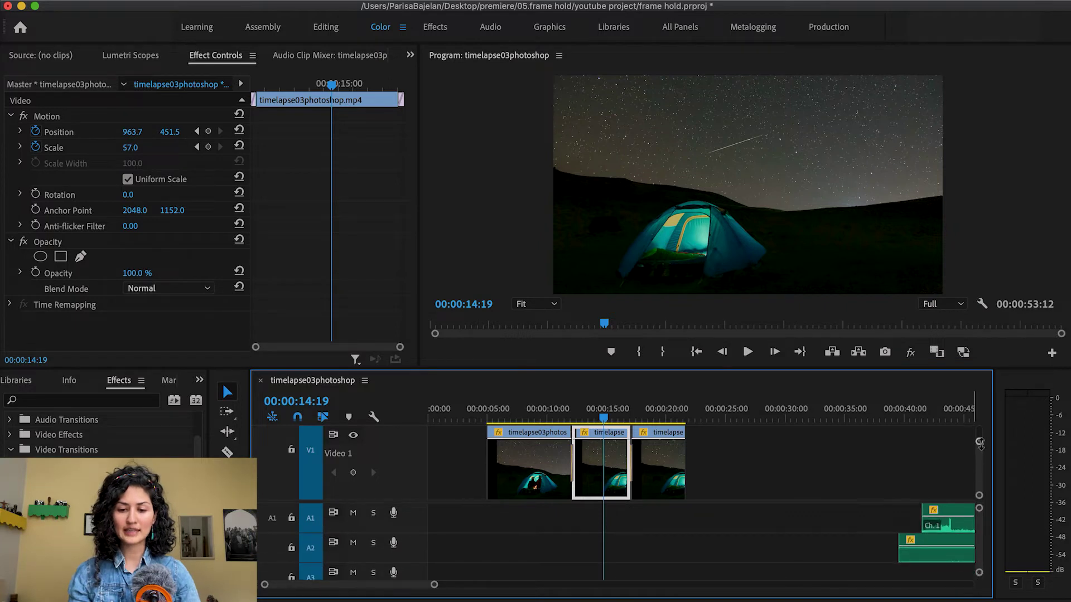
pyautogui.moveTo(980, 443); pyautogui.dragTo(980, 435)
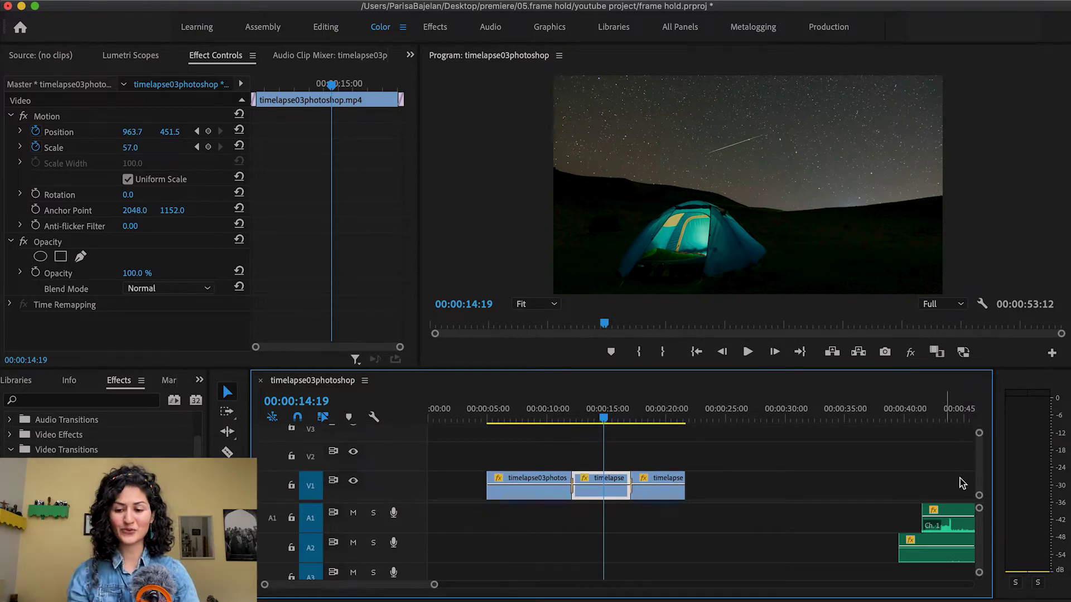
pyautogui.moveTo(957, 519); pyautogui.dragTo(624, 519)
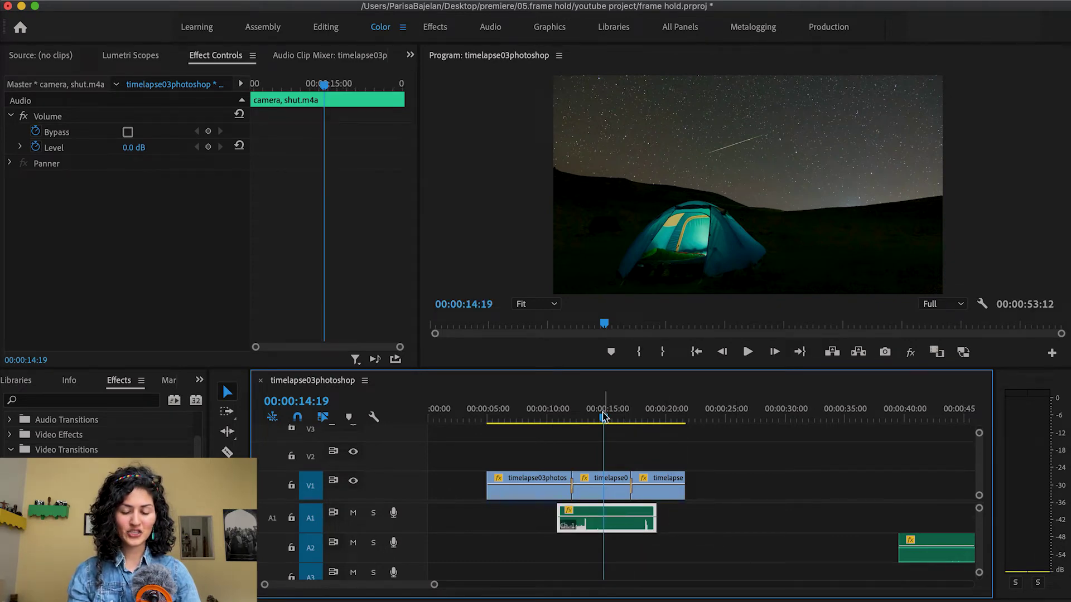
# Slide camera, shut.m4a slightly earlier to end at 00:00:18:05, then park near 9 seconds
pyautogui.moveTo(604, 416)
pyautogui.mouseDown()
pyautogui.moveTo(587, 419)
pyautogui.moveTo(646, 421)
pyautogui.mouseUp()
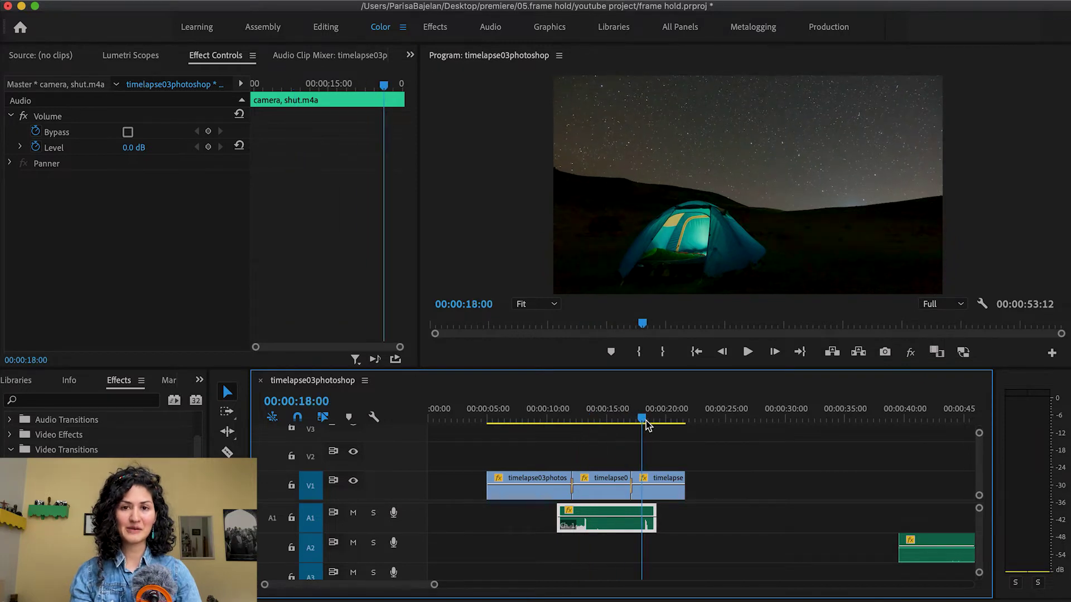
pyautogui.press('space')
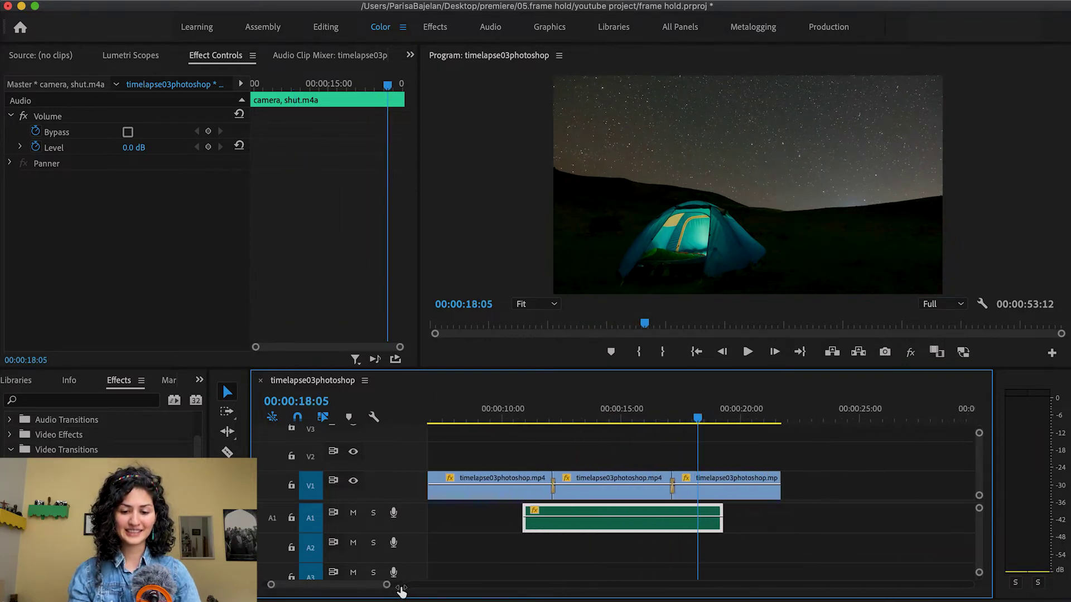
pyautogui.moveTo(430, 585); pyautogui.dragTo(372, 584)
pyautogui.scroll(3, 698, 513)
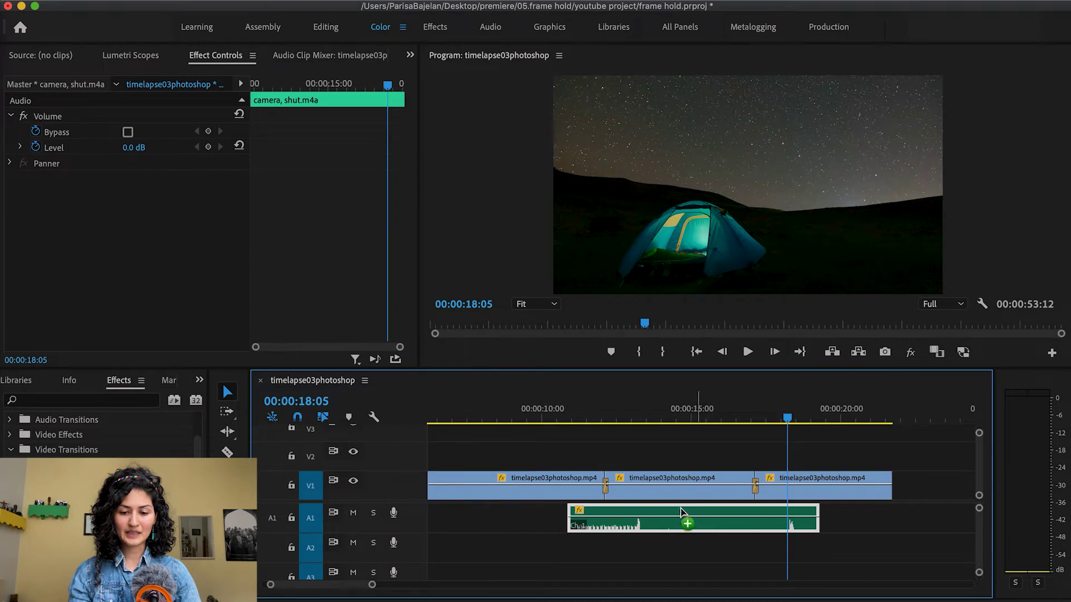
pyautogui.moveTo(680, 511); pyautogui.dragTo(672, 513)
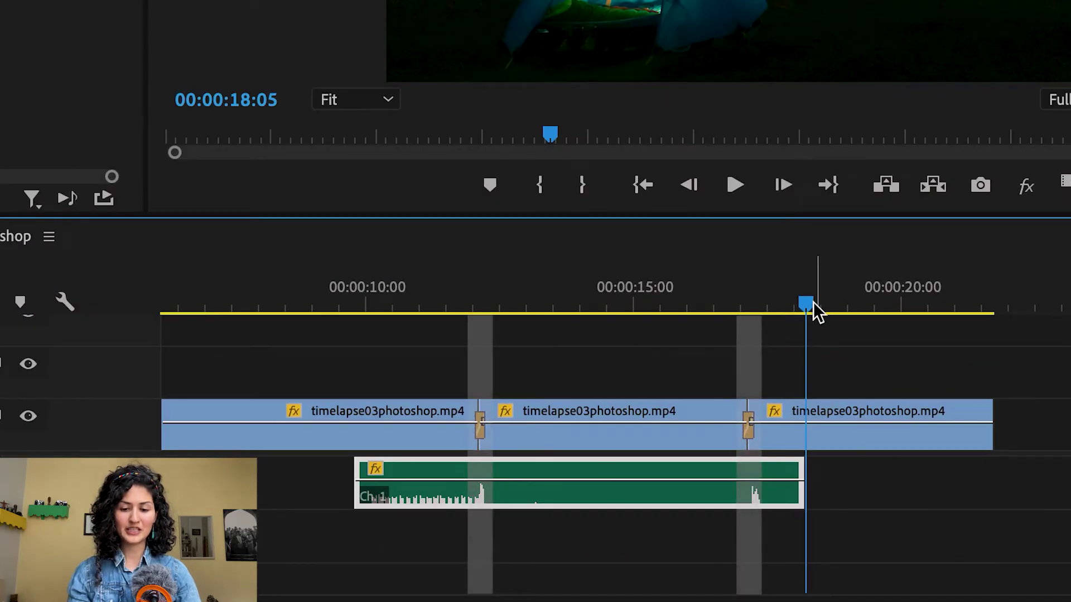
pyautogui.moveTo(813, 302); pyautogui.dragTo(310, 309)
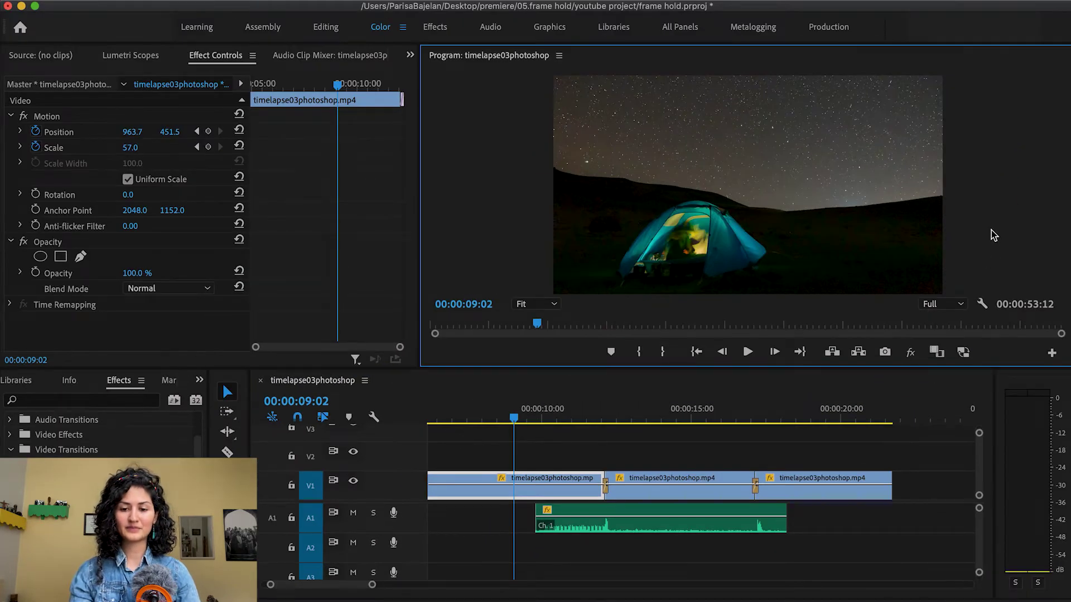
pyautogui.press('space')
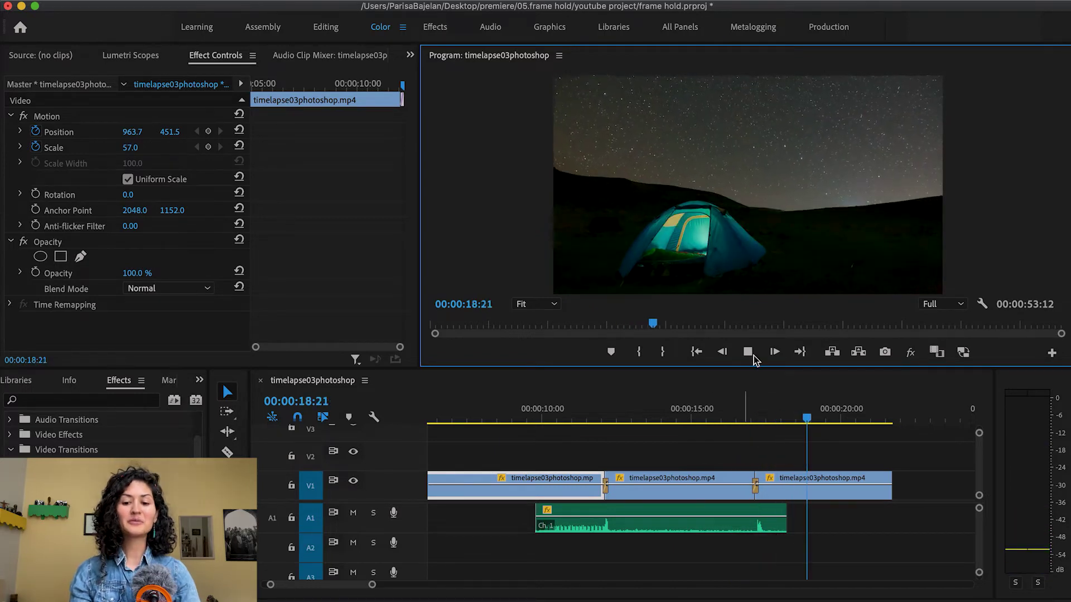
pyautogui.click(754, 357)
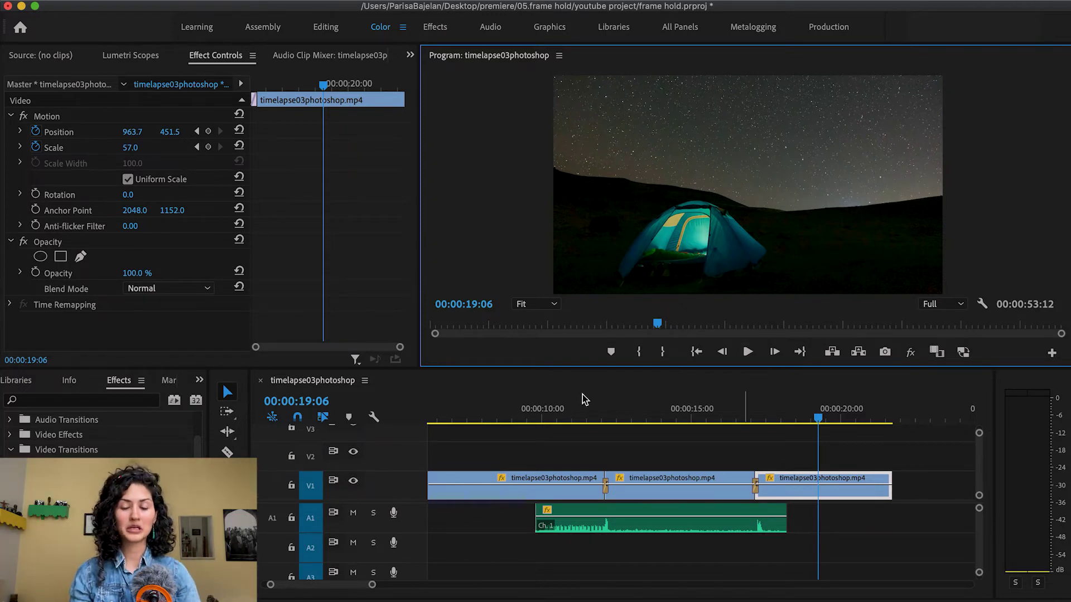
# Lay the Jungle_Atmosphere_Late_Night.mp3 ambience on A2 under the tent clips and play from about 8 seconds
pyautogui.moveTo(372, 585); pyautogui.dragTo(426, 585)
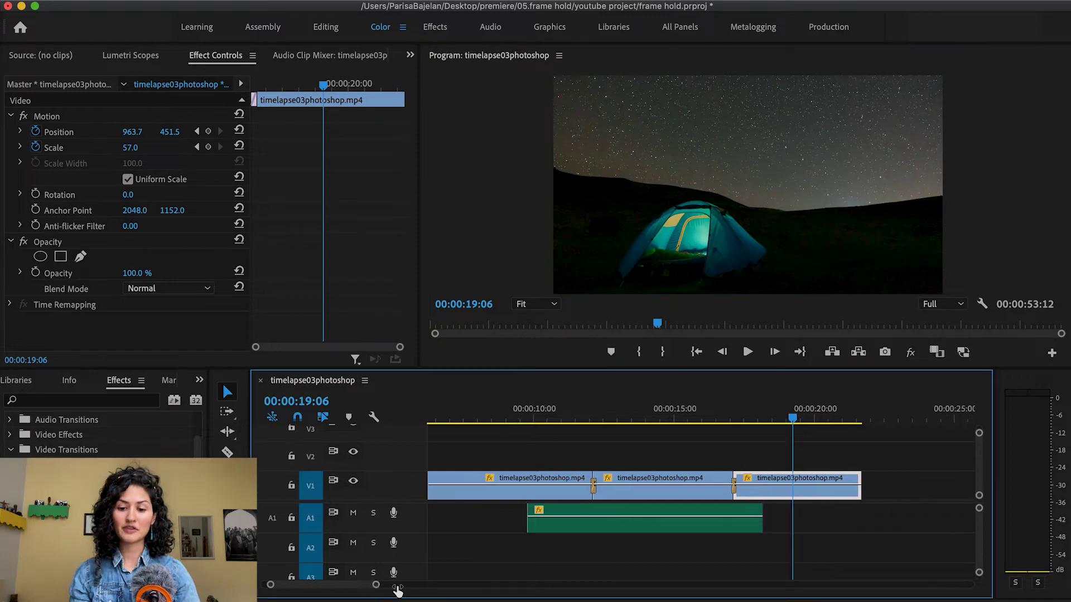
pyautogui.moveTo(965, 541); pyautogui.dragTo(554, 544)
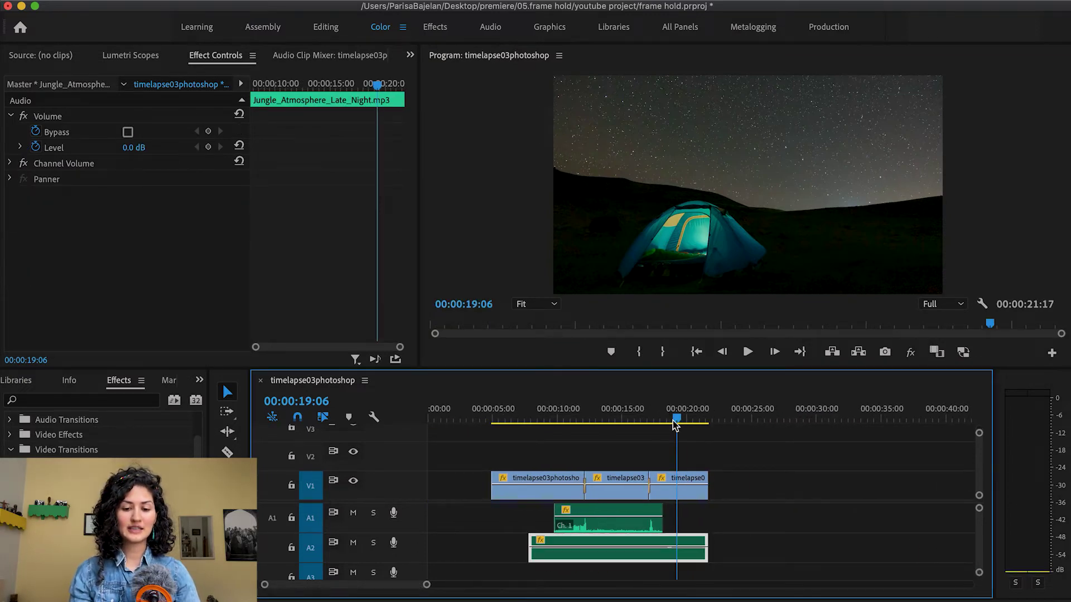
pyautogui.moveTo(673, 421); pyautogui.dragTo(537, 445)
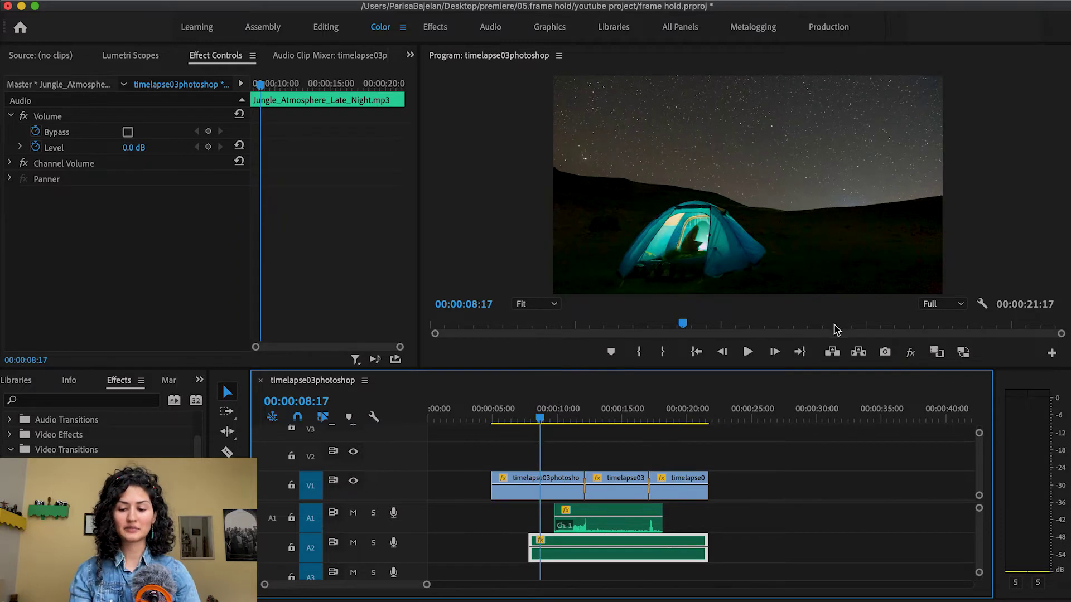
pyautogui.press('XF86AudioRaiseVolume')
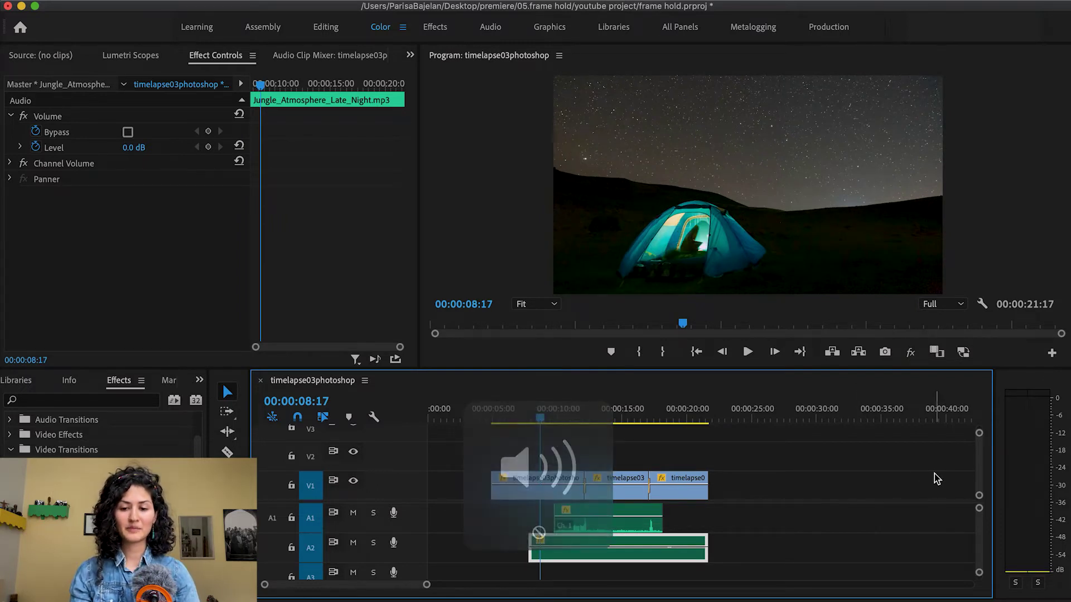
pyautogui.press('space')
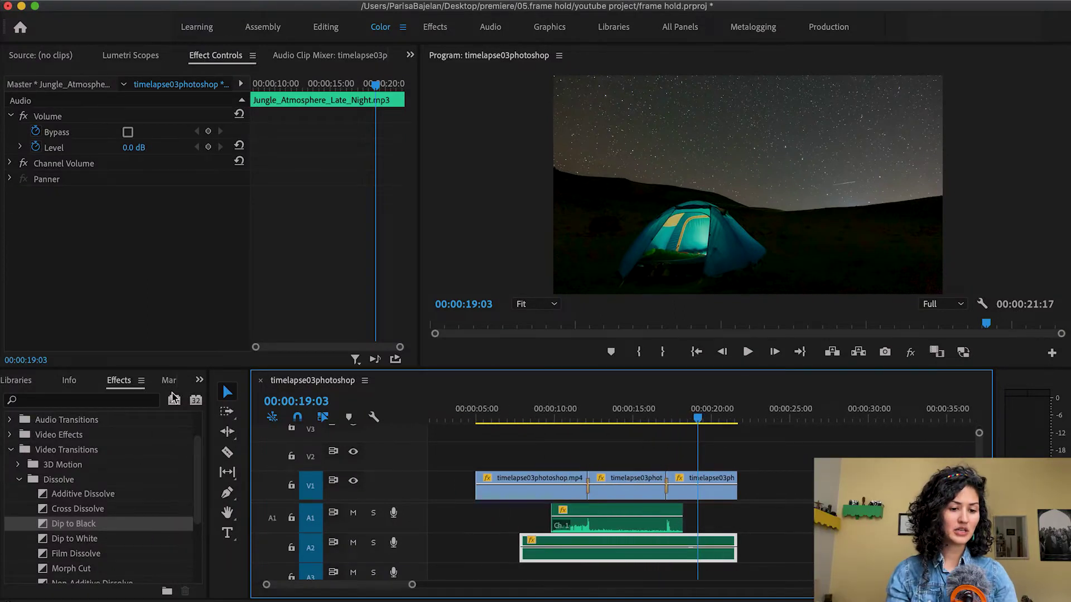
# Bring timelapse07.mp4 in from its folder and place it on the timeline after the tent clips
pyautogui.click(199, 379)
pyautogui.click(237, 400)
pyautogui.moveTo(594, 109); pyautogui.dragTo(815, 451)
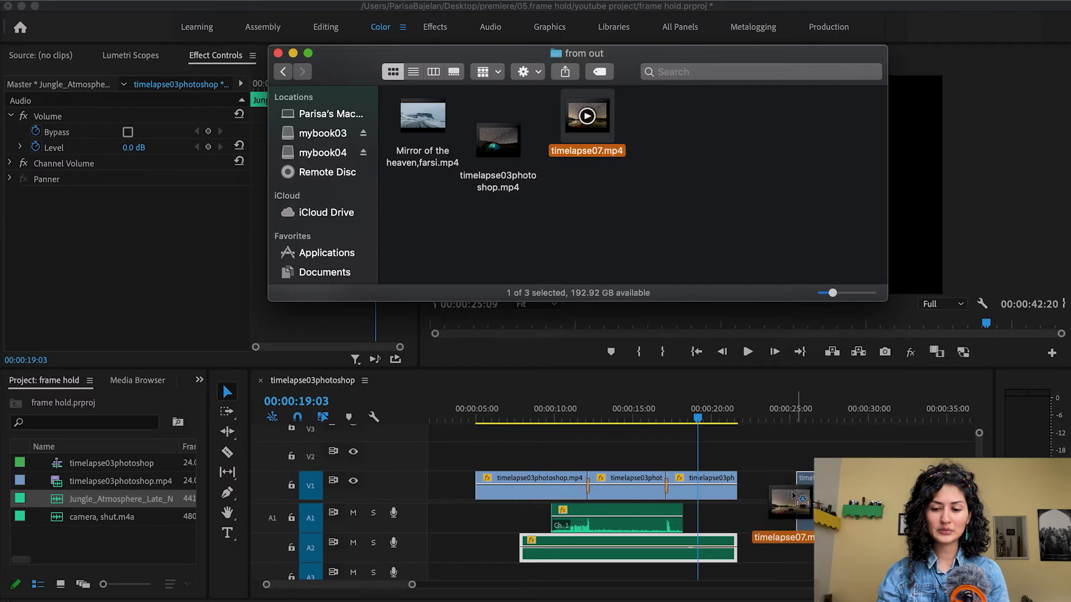
pyautogui.moveTo(811, 491); pyautogui.dragTo(810, 498)
# Unlink timelapse07.mp4, delete its audio, and put the playhead on the video's first frame
pyautogui.hscroll(5, 613, 491)
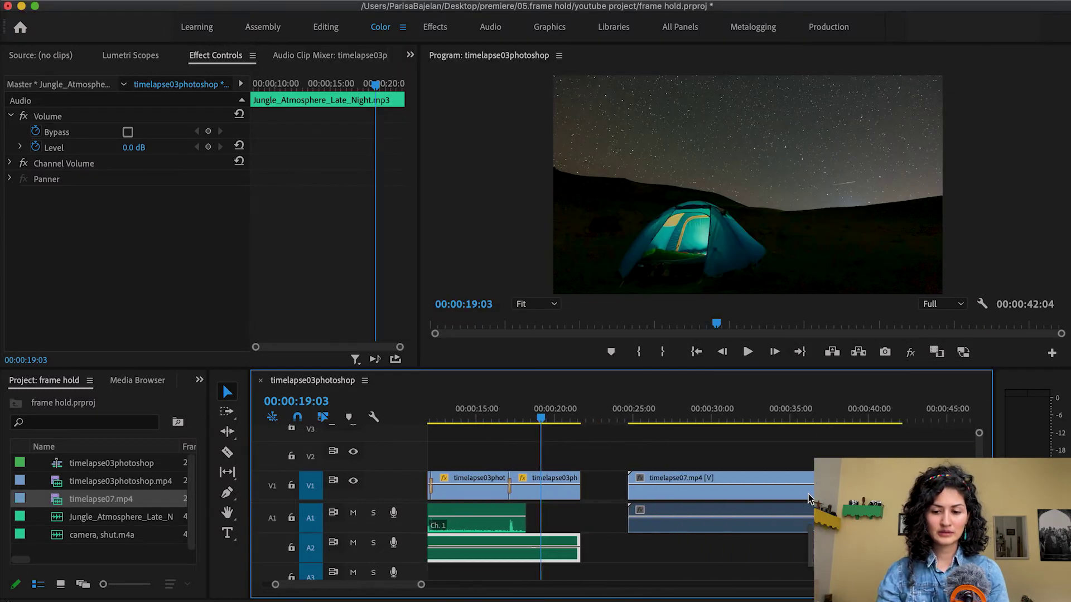
pyautogui.moveTo(520, 424); pyautogui.dragTo(689, 426)
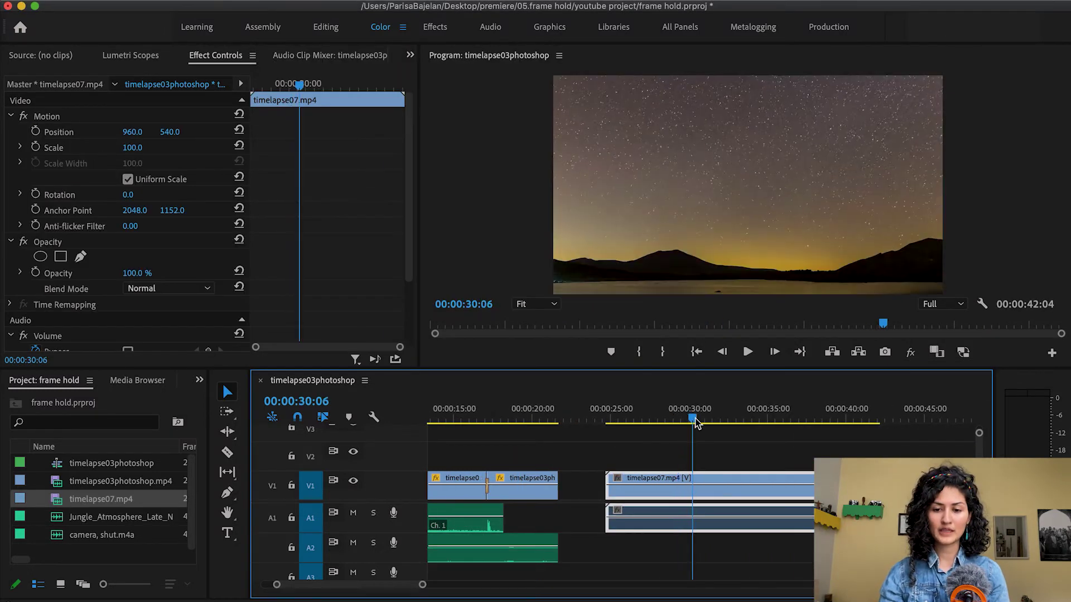
pyautogui.rightClick(739, 487)
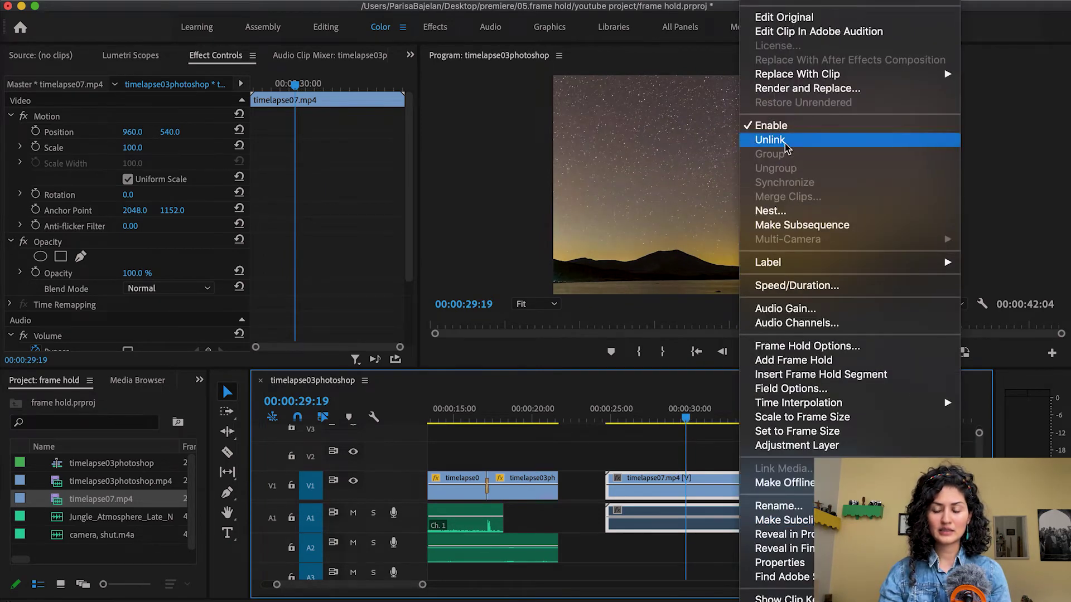
pyautogui.click(770, 140)
pyautogui.press('BackSpace')
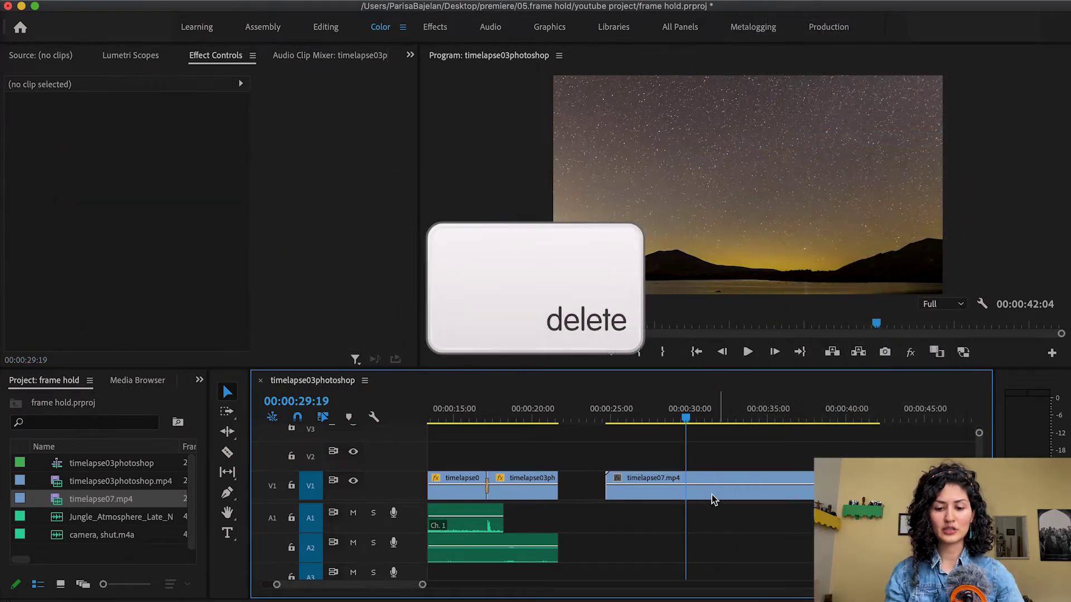
pyautogui.click(712, 494)
pyautogui.moveTo(294, 84); pyautogui.dragTo(252, 85)
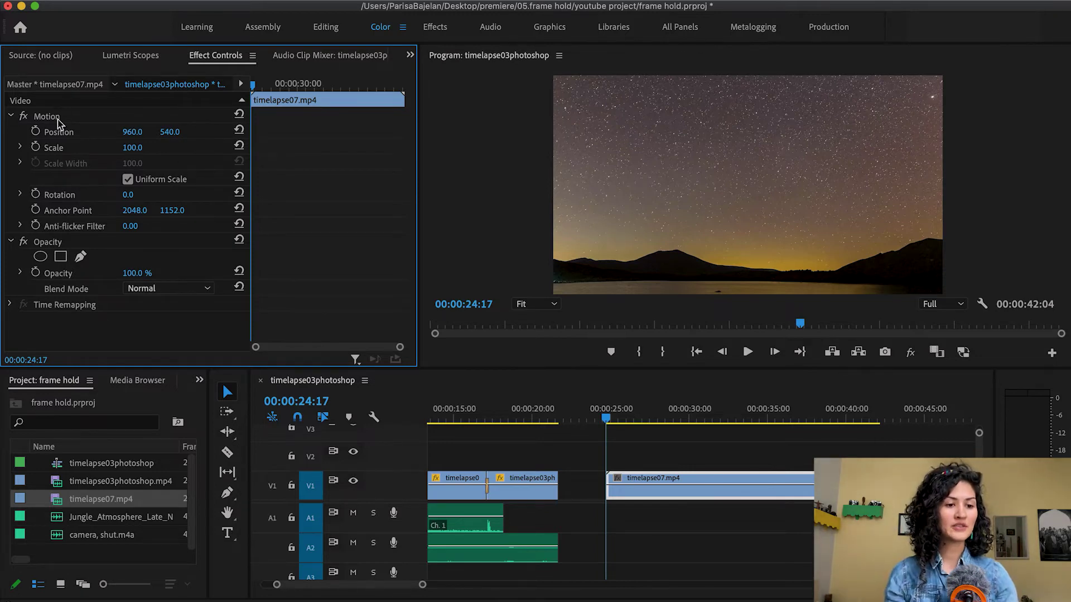
# Keyframe timelapse07.mp4's Position and Scale, with Scale at 56 and the image moved down to Y 628.5
pyautogui.click(36, 131)
pyautogui.click(35, 147)
pyautogui.click(132, 147)
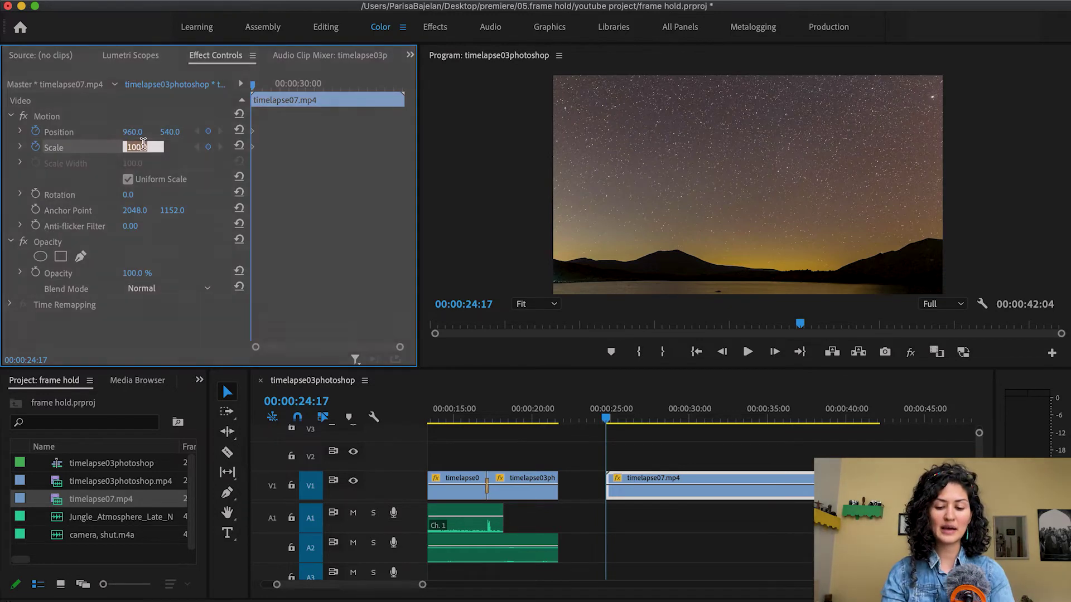
pyautogui.write('50')
pyautogui.press('Return')
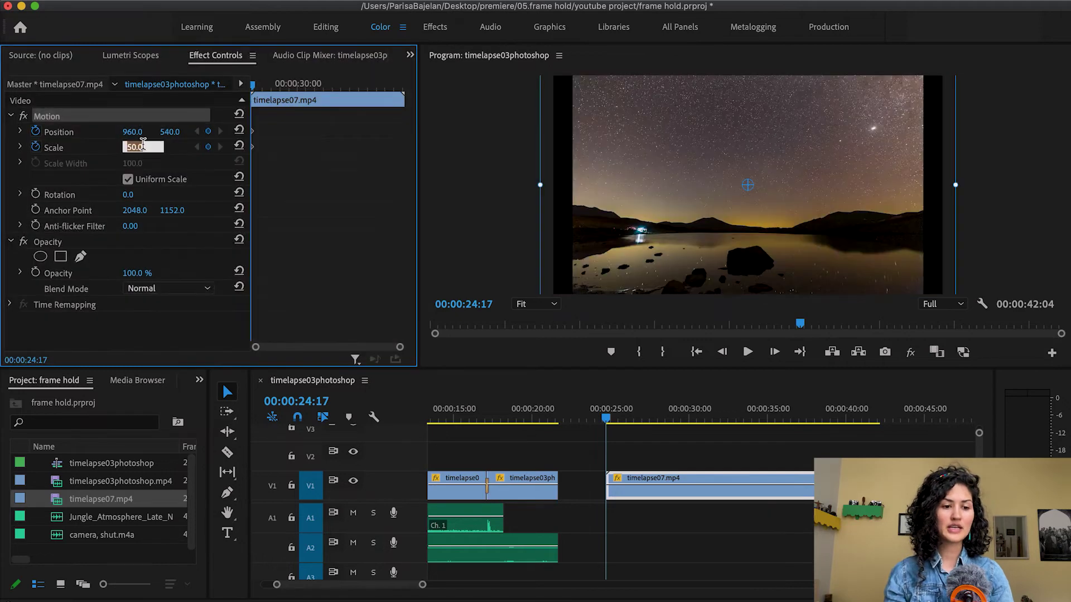
pyautogui.press('Up')
pyautogui.press('Up')
pyautogui.press('Up')
pyautogui.press('Up')
pyautogui.press('Up')
pyautogui.press('Up')
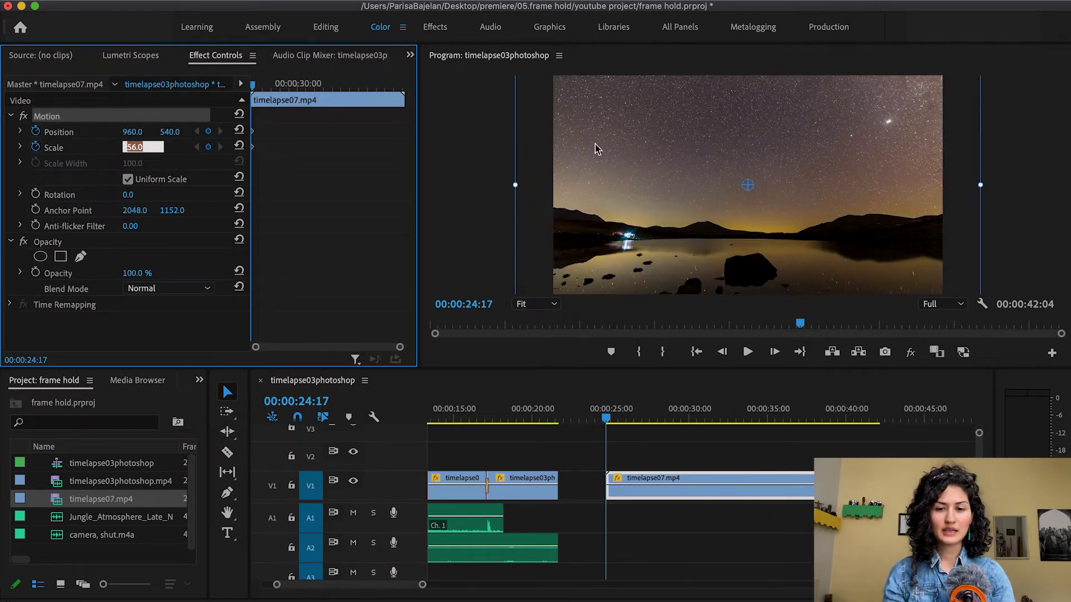
pyautogui.moveTo(614, 137); pyautogui.dragTo(614, 153)
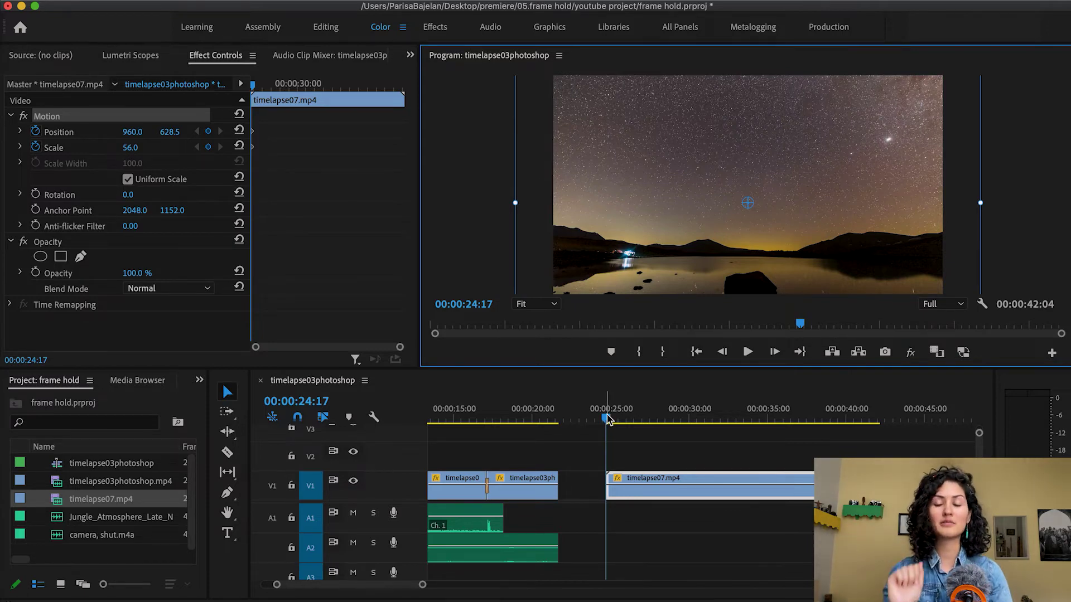
# Scrub through timelapse07.mp4 to the meteor frame at 00:00:39:21 and make the Program monitor active
pyautogui.moveTo(609, 420); pyautogui.dragTo(685, 421)
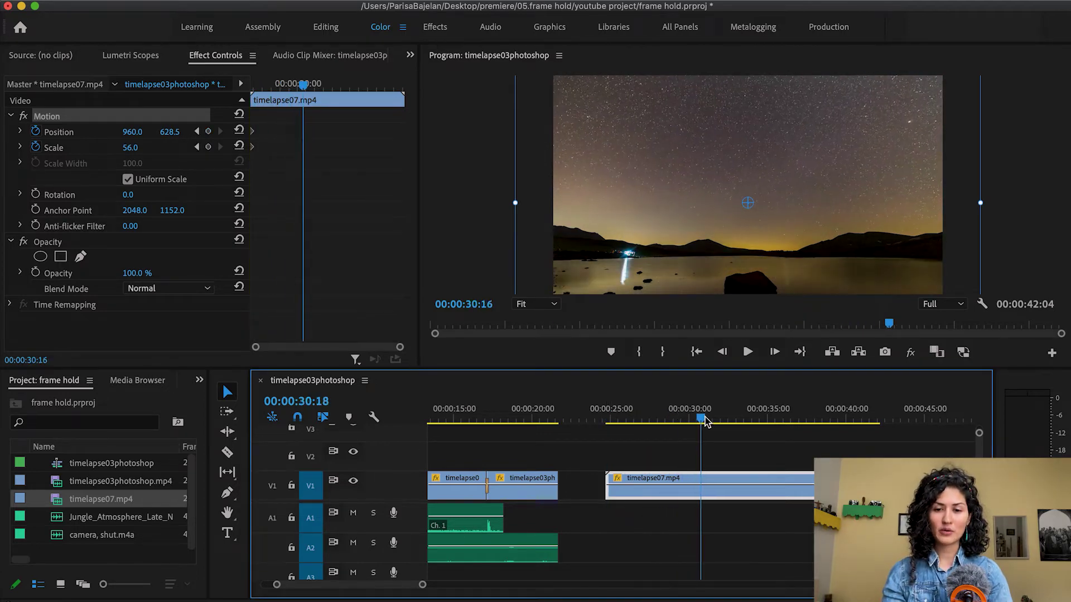
pyautogui.moveTo(685, 422); pyautogui.dragTo(847, 436)
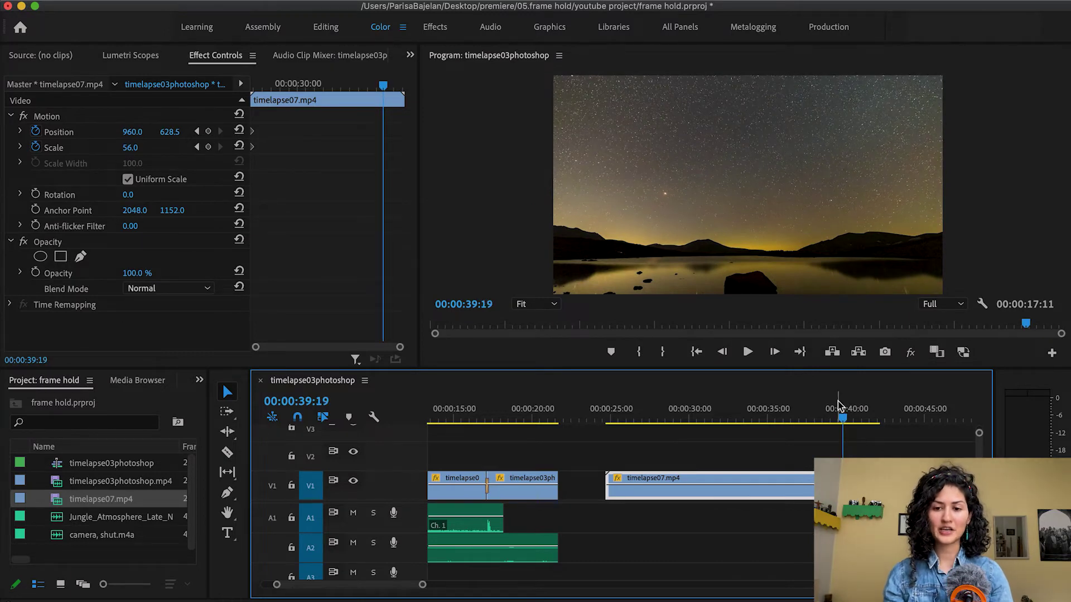
pyautogui.moveTo(840, 406); pyautogui.dragTo(840, 406)
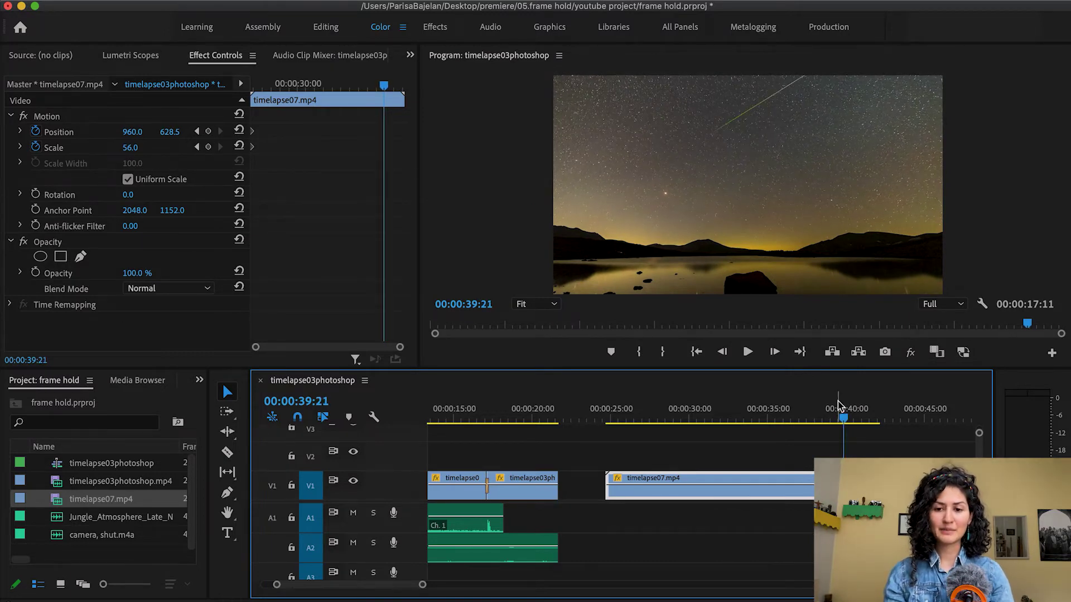
pyautogui.click(716, 176)
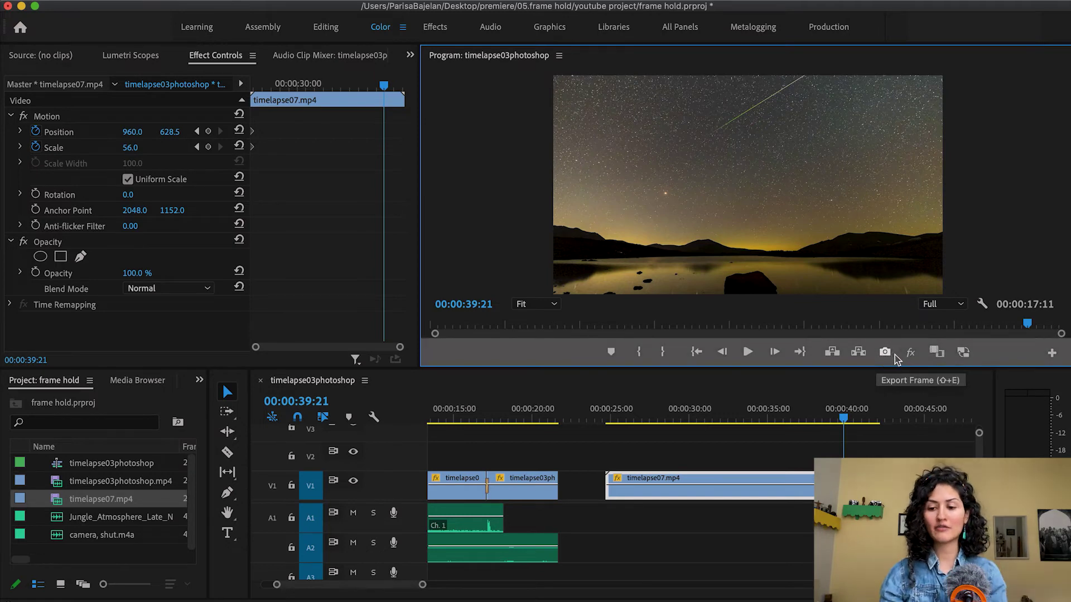
# Export the 39:21 meteor frame as a JPEG to the Desktop, with Import into project checked
pyautogui.click(1052, 354)
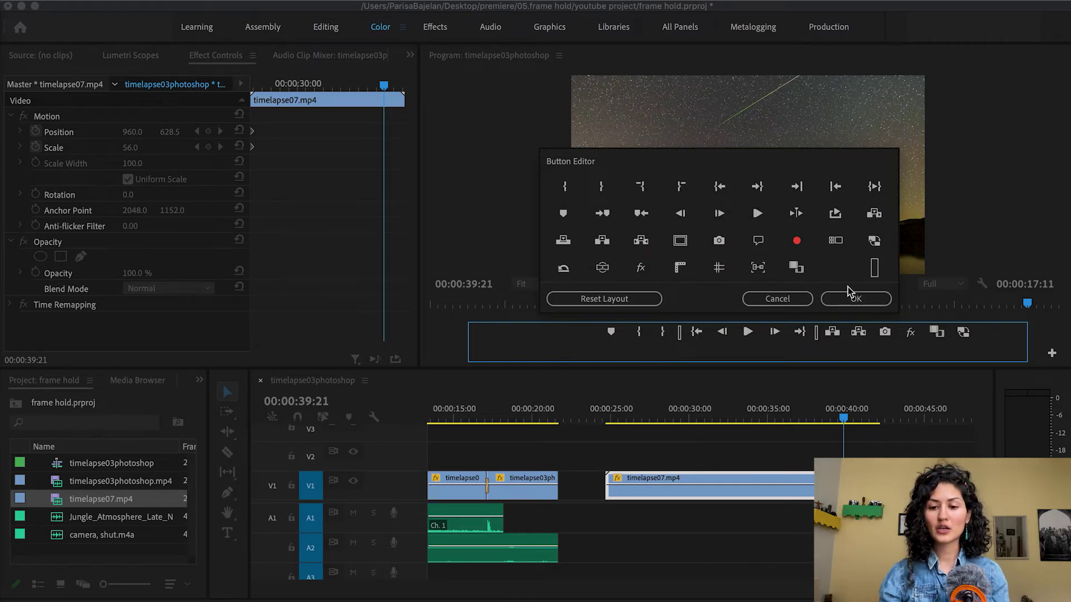
pyautogui.click(790, 299)
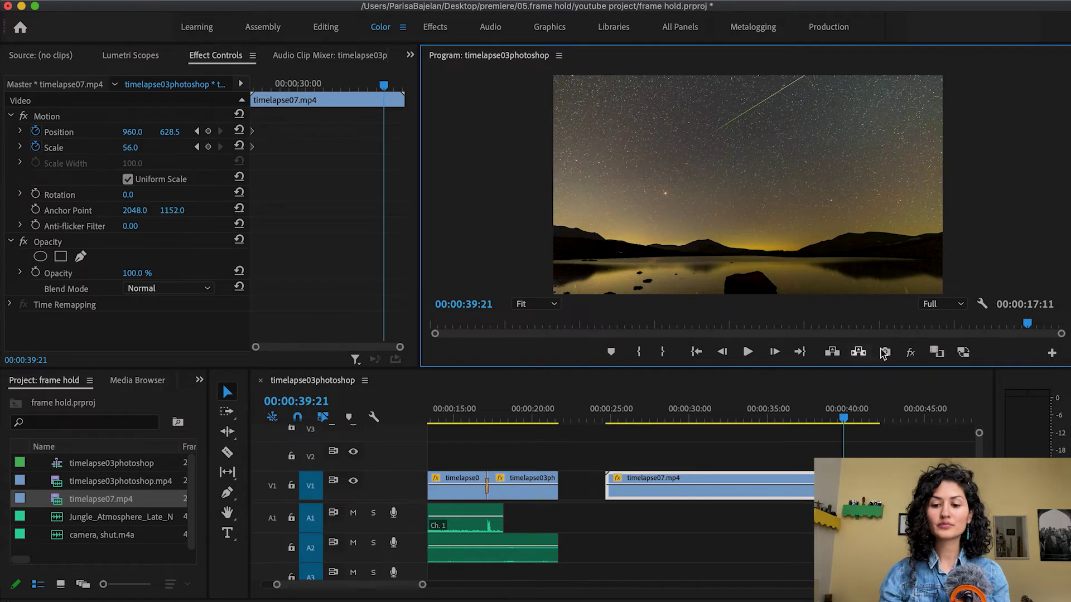
pyautogui.click(885, 352)
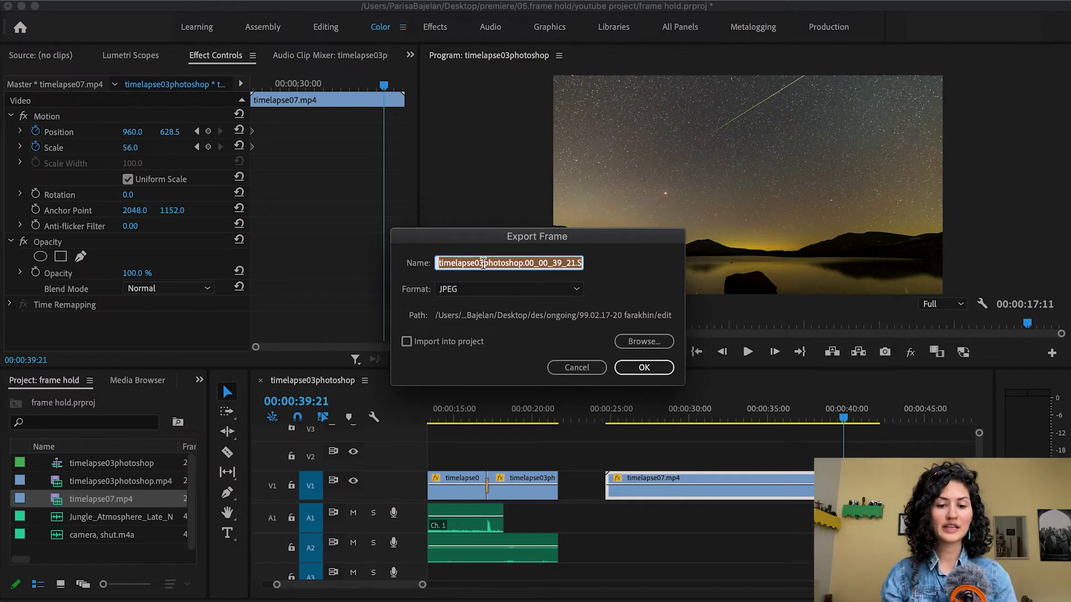
pyautogui.click(481, 290)
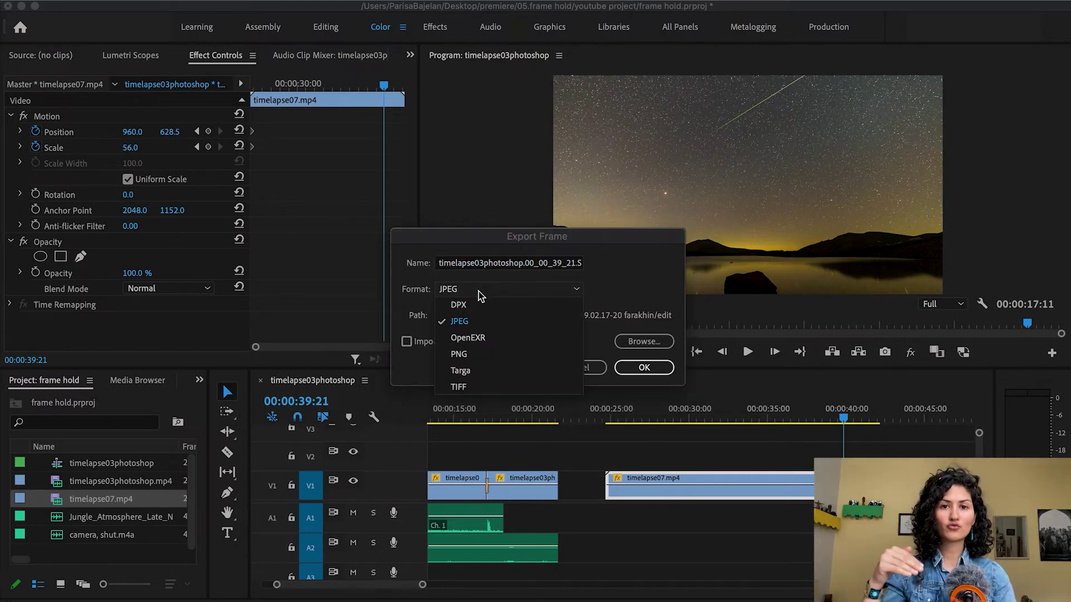
pyautogui.click(610, 298)
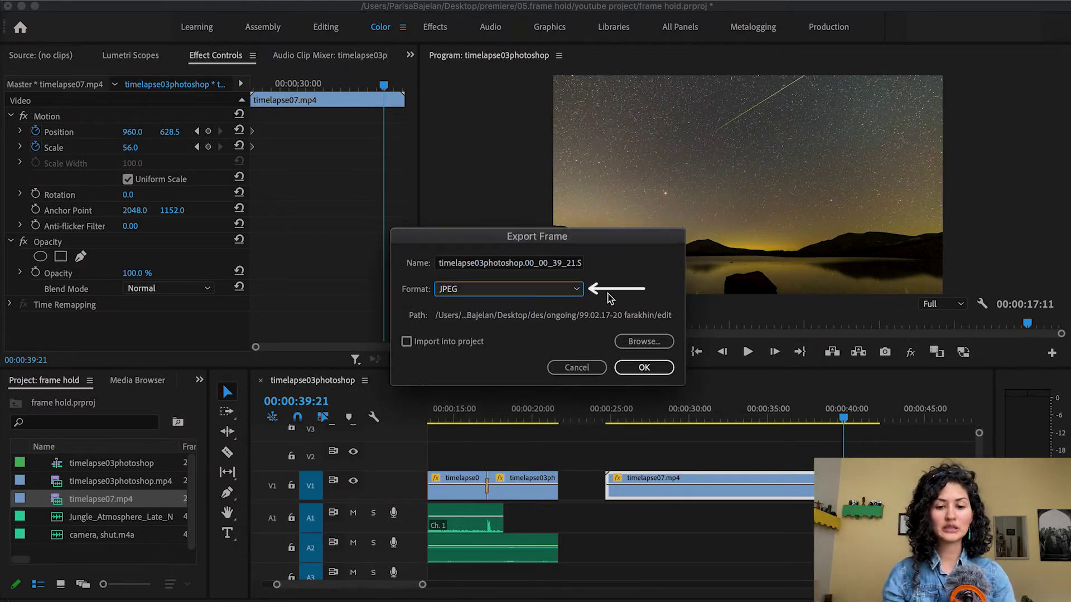
pyautogui.click(645, 342)
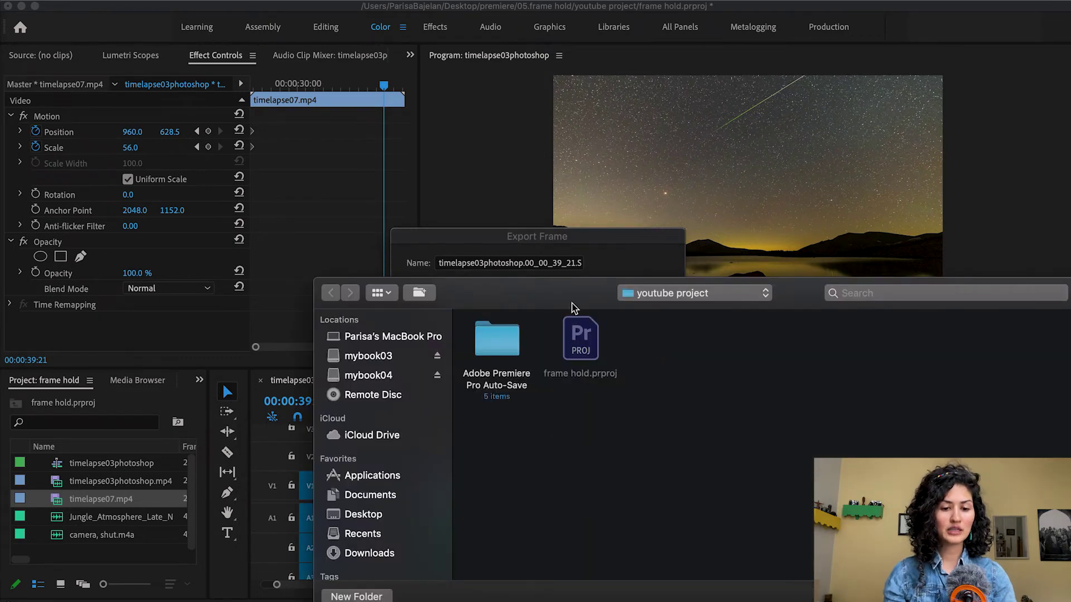
pyautogui.click(377, 514)
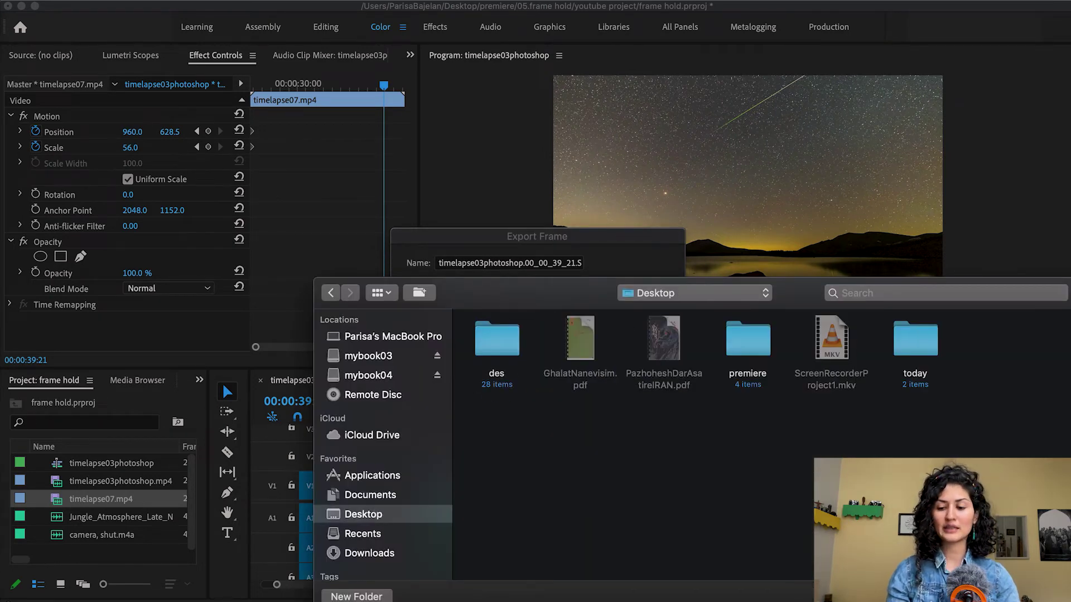
pyautogui.press('Return')
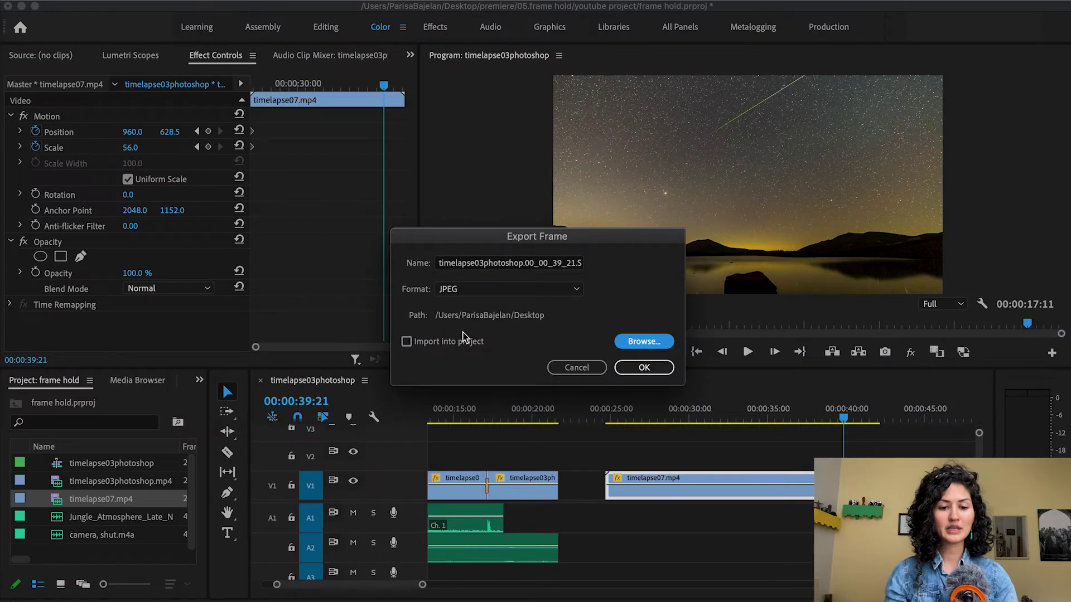
pyautogui.click(408, 343)
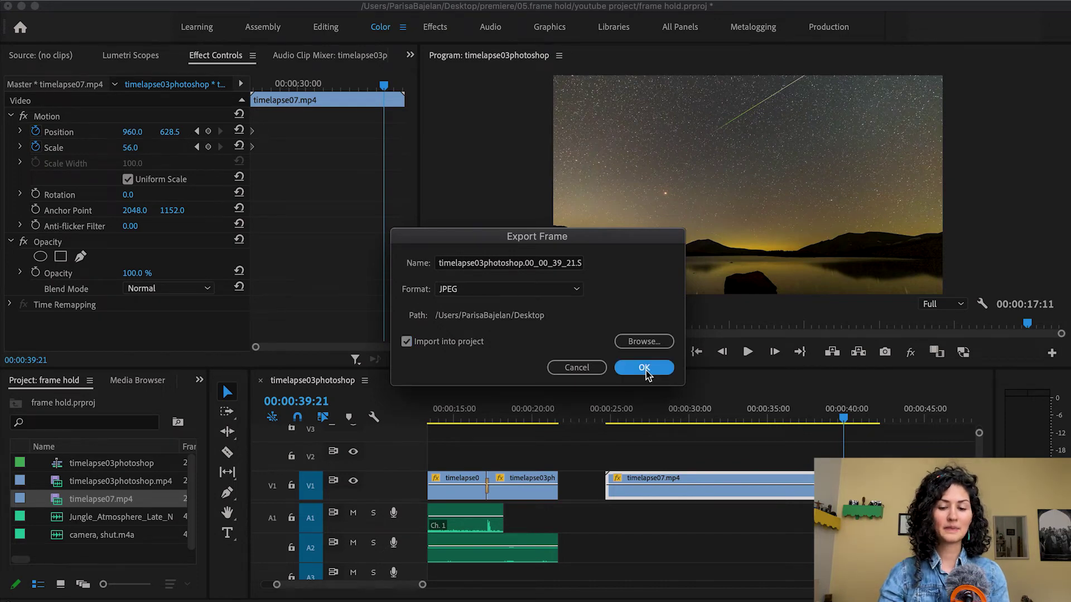
pyautogui.click(646, 371)
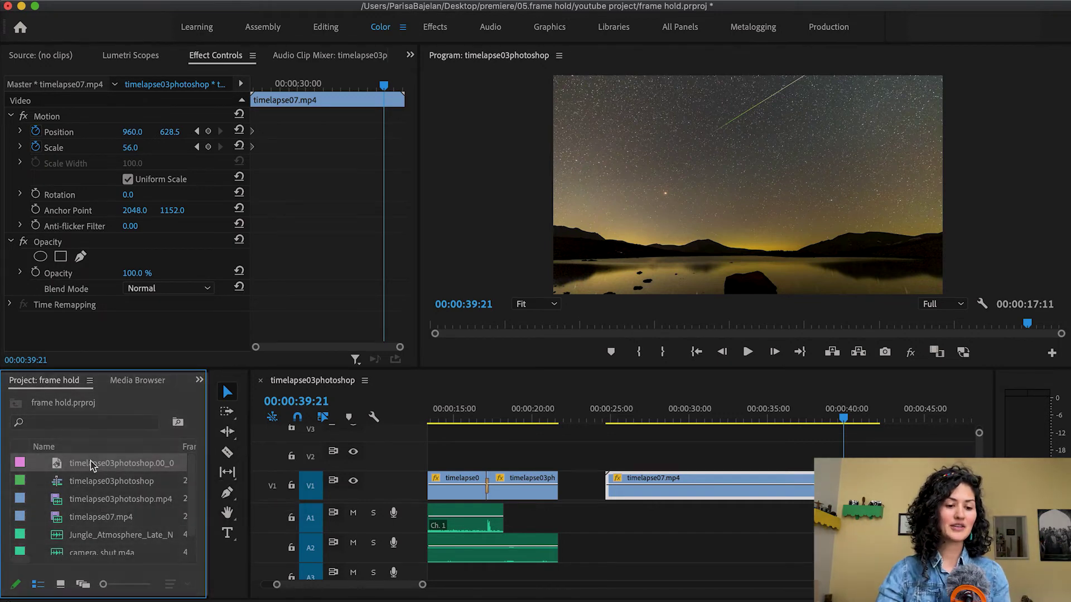
# Preview the imported meteor still and place it on V2 at the playhead
pyautogui.click(81, 465)
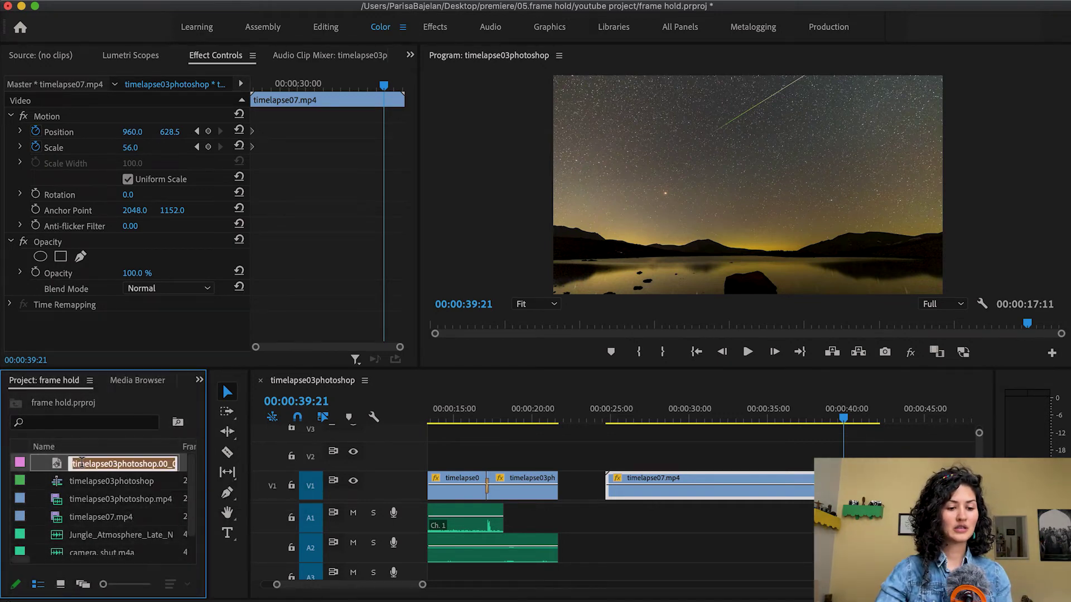
pyautogui.doubleClick(54, 467)
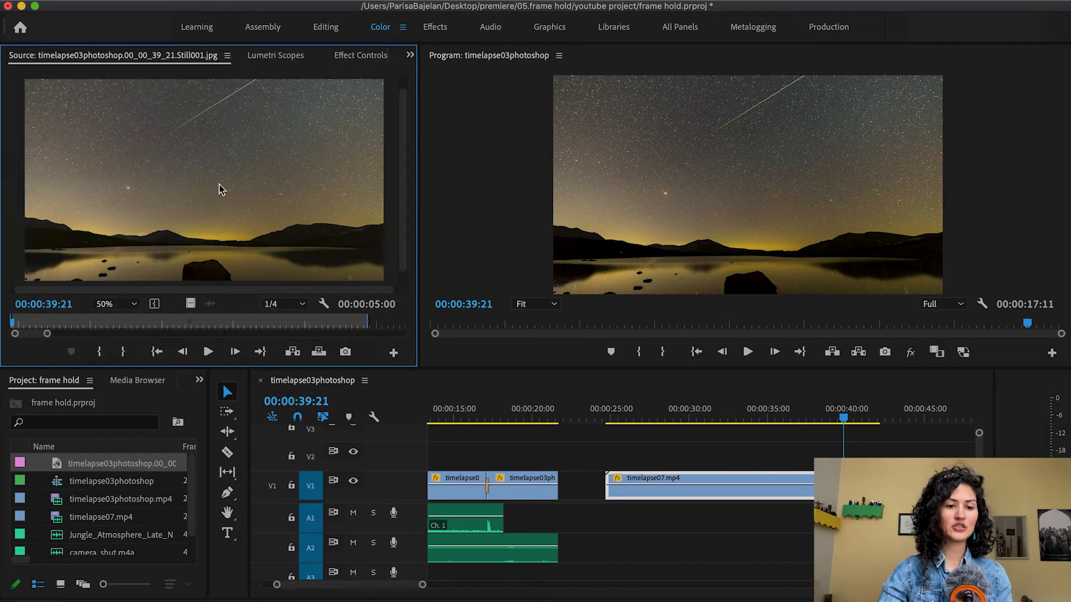
pyautogui.click(58, 470)
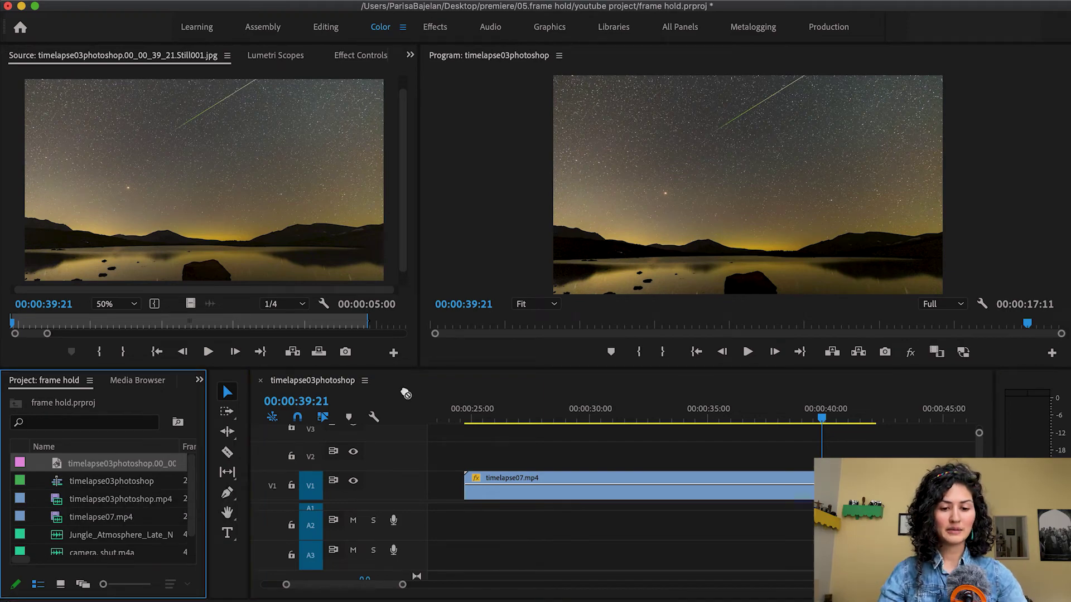
pyautogui.moveTo(578, 417); pyautogui.dragTo(829, 467)
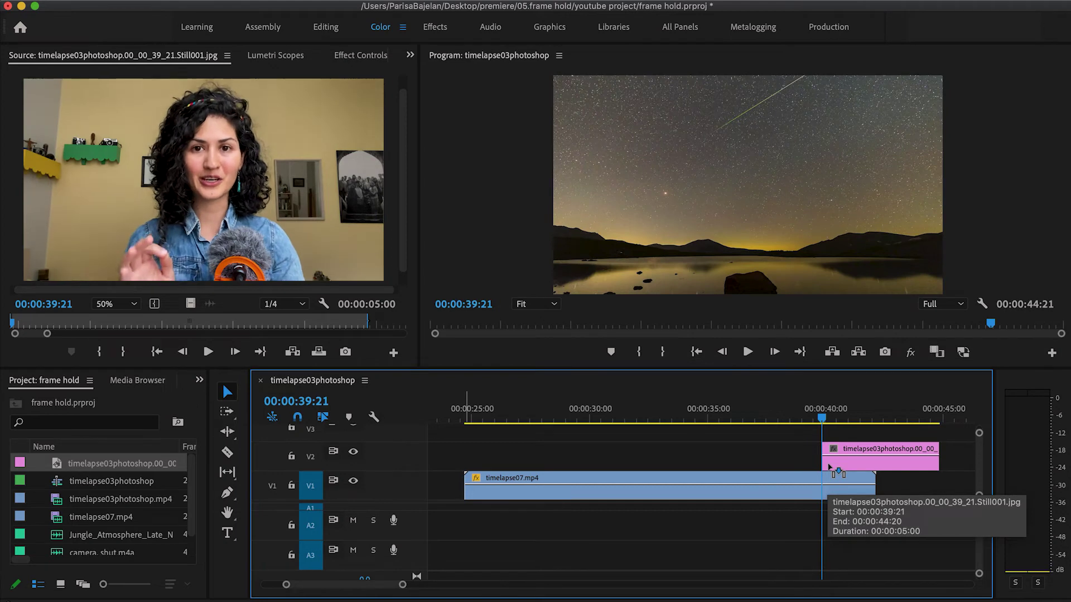
# Razor-cut timelapse07.mp4 at the meteor frame, push the remainder 5 seconds later, and drop the still into the gap
pyautogui.hscroll(1, 874, 494)
pyautogui.hscroll(3, 875, 494)
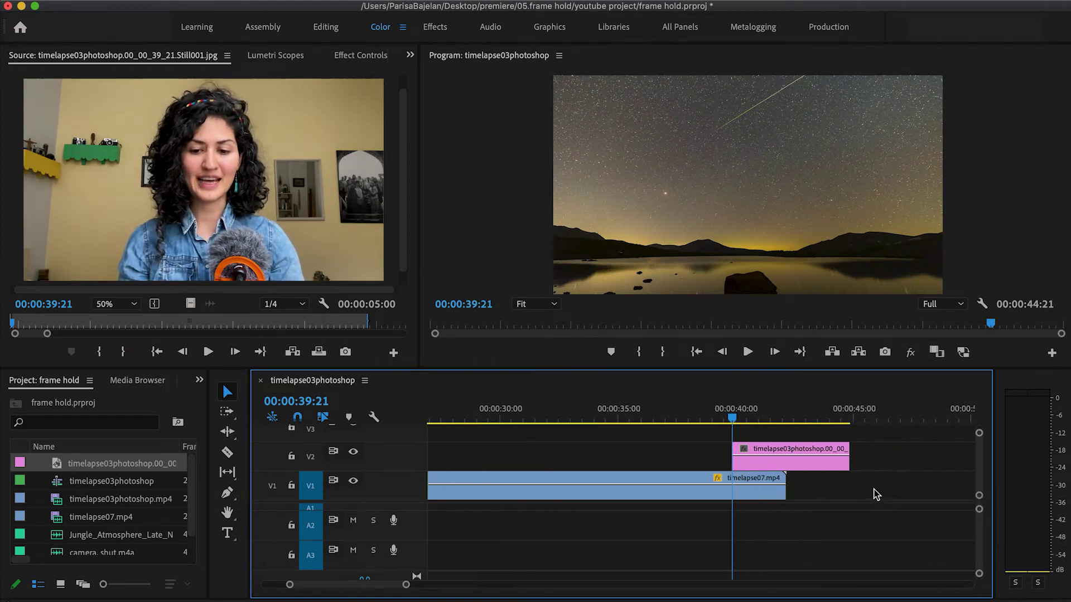
pyautogui.scroll(-1, 748, 526)
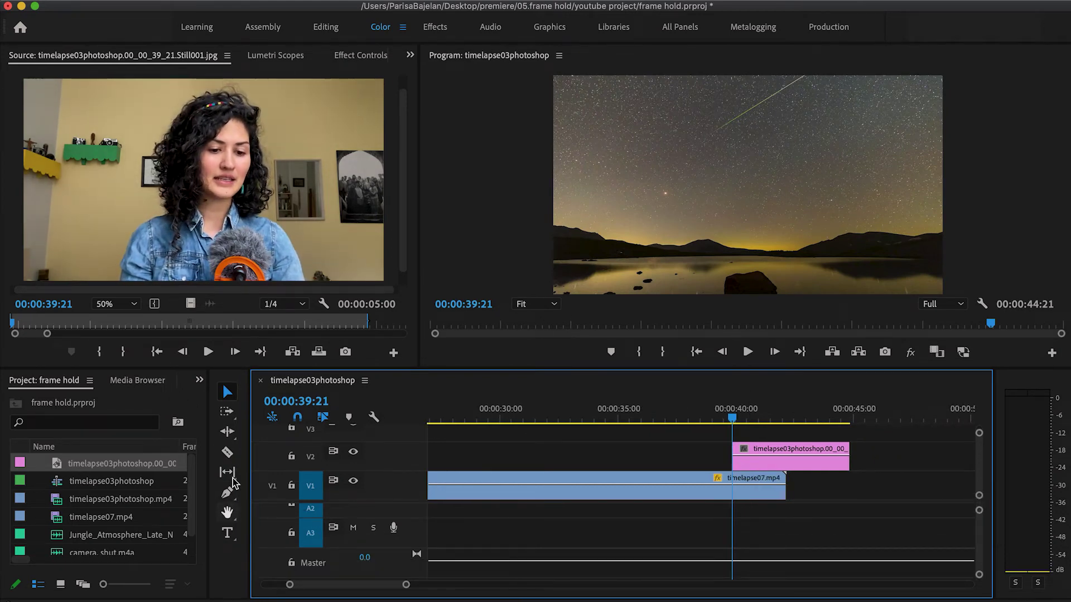
pyautogui.click(227, 453)
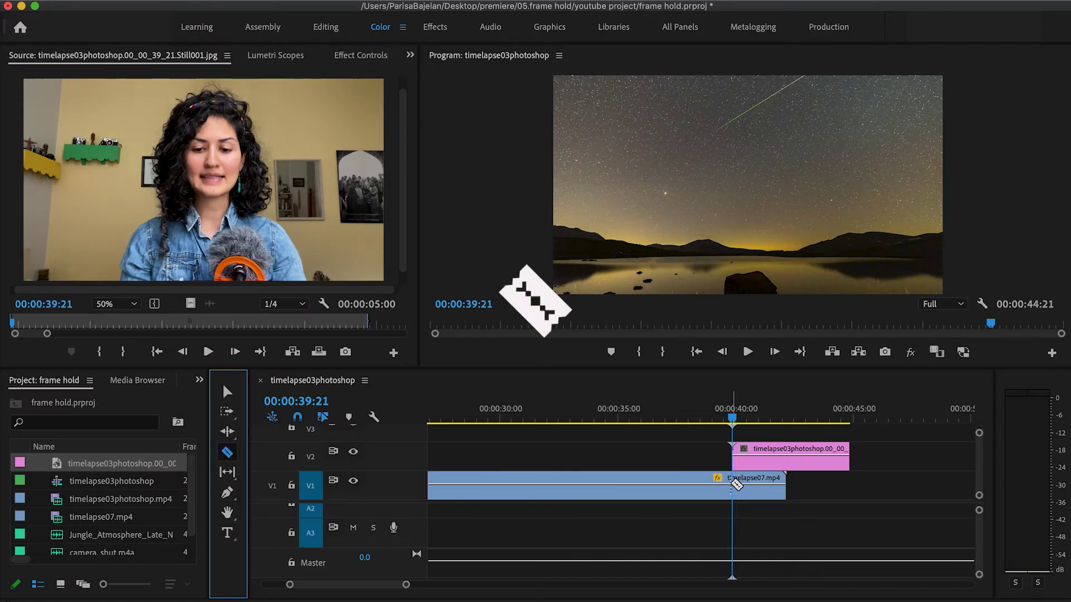
pyautogui.click(732, 485)
pyautogui.click(229, 395)
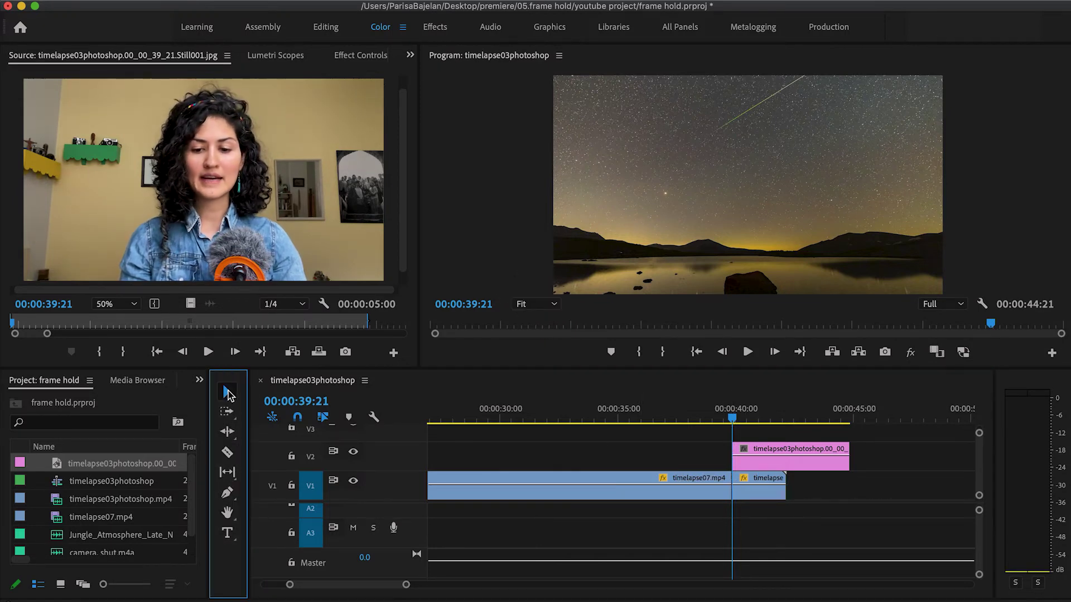
pyautogui.moveTo(756, 484); pyautogui.dragTo(880, 494)
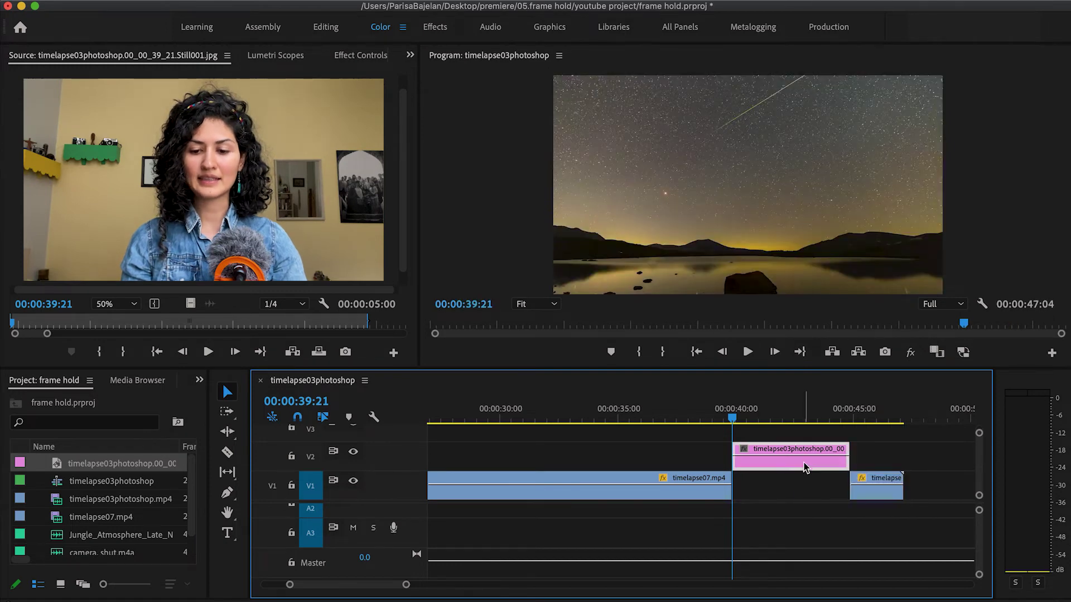
pyautogui.moveTo(803, 461); pyautogui.dragTo(804, 487)
pyautogui.moveTo(736, 418); pyautogui.dragTo(674, 420)
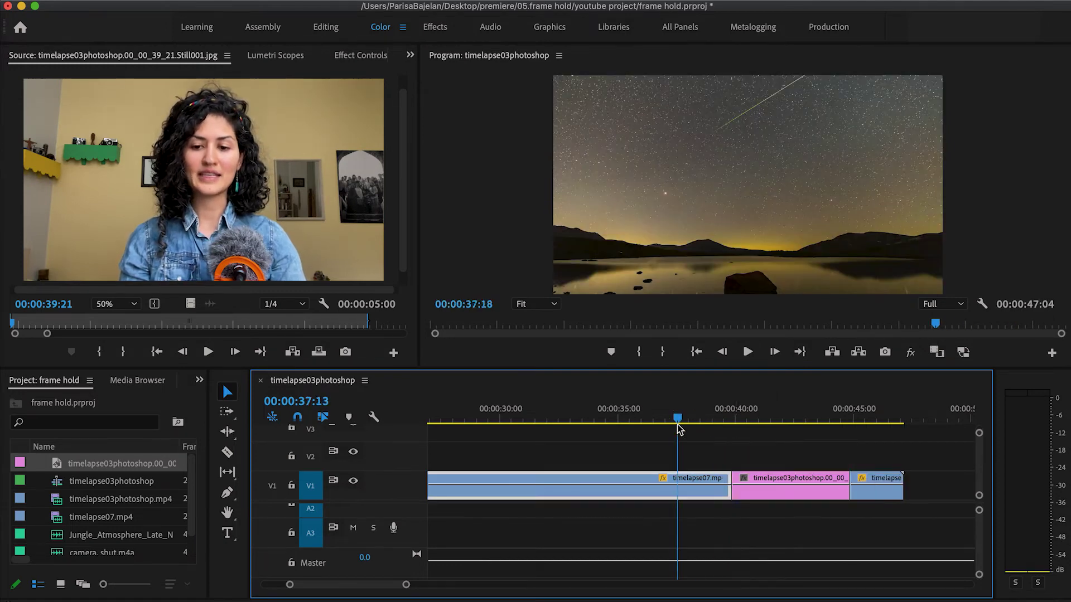
pyautogui.click(748, 352)
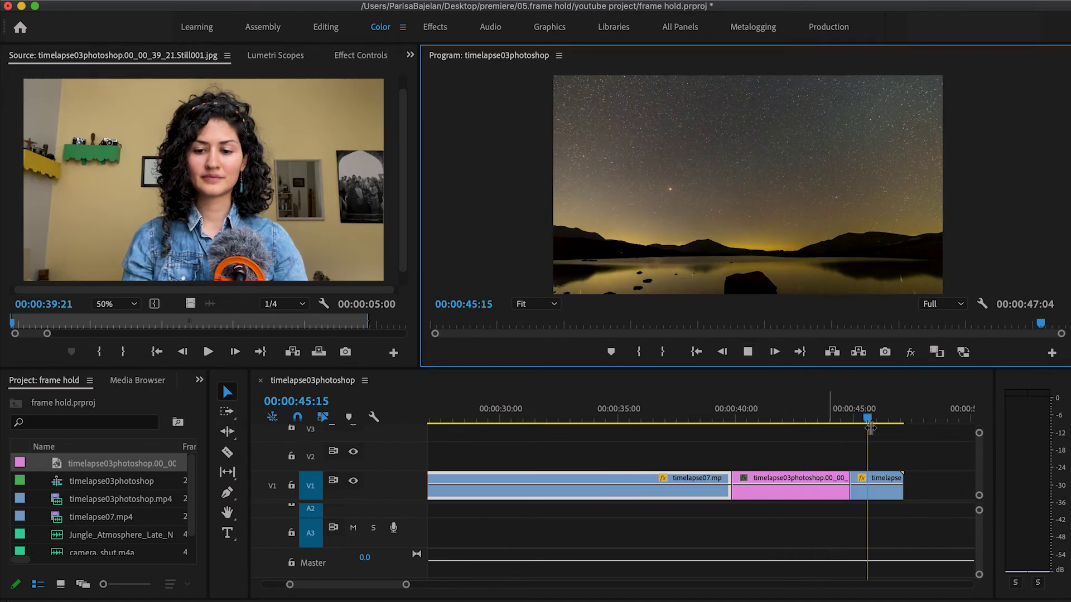
pyautogui.moveTo(882, 422); pyautogui.dragTo(681, 419)
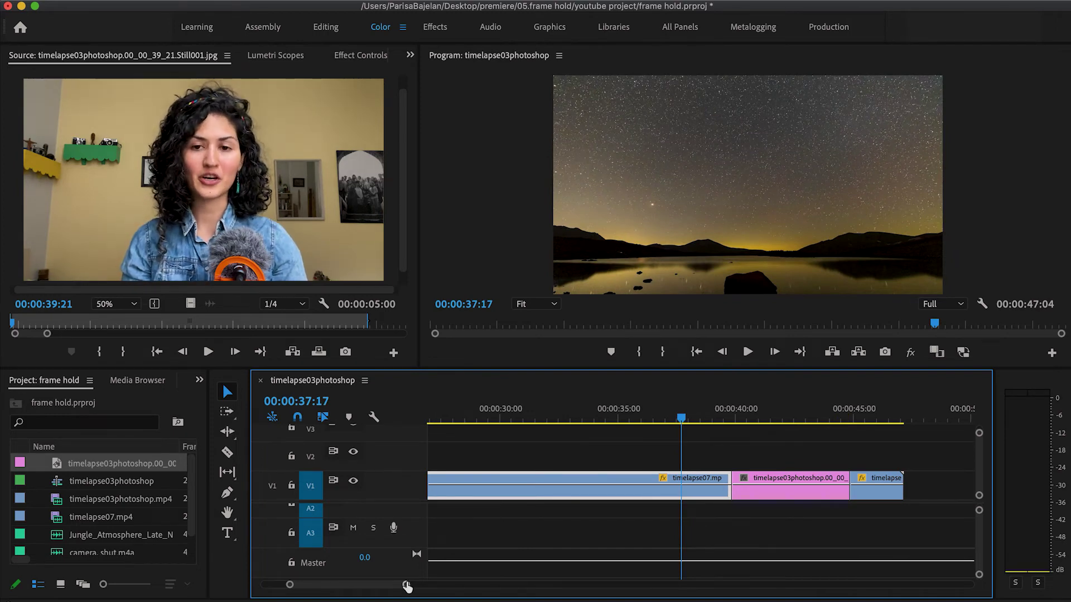
# Zoom the timeline out to show the tent clips and timelapse07.mp4 split around the meteor still
pyautogui.moveTo(406, 585); pyautogui.dragTo(491, 575)
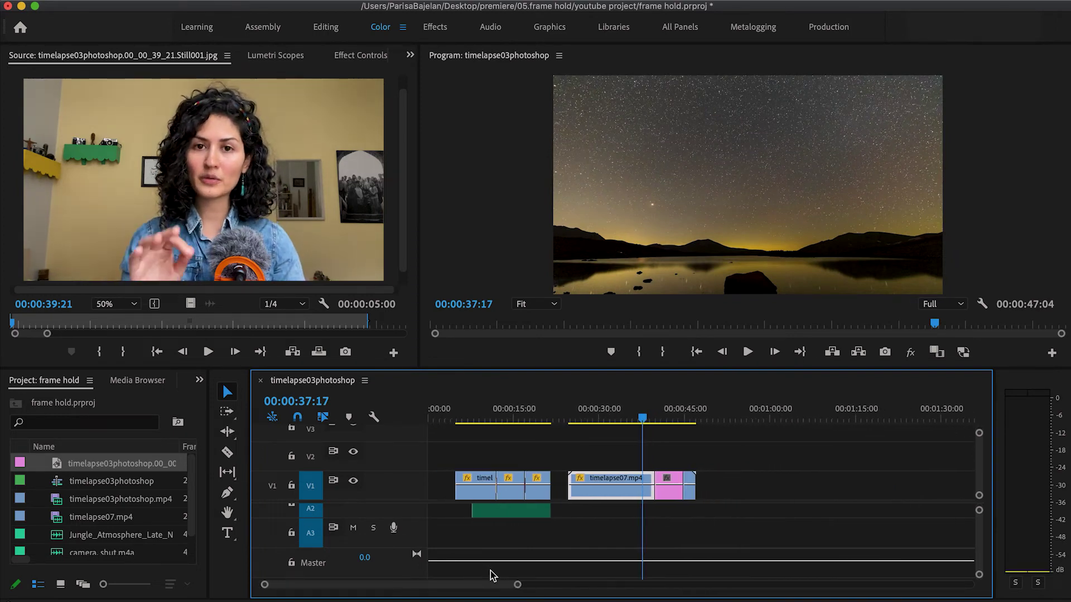